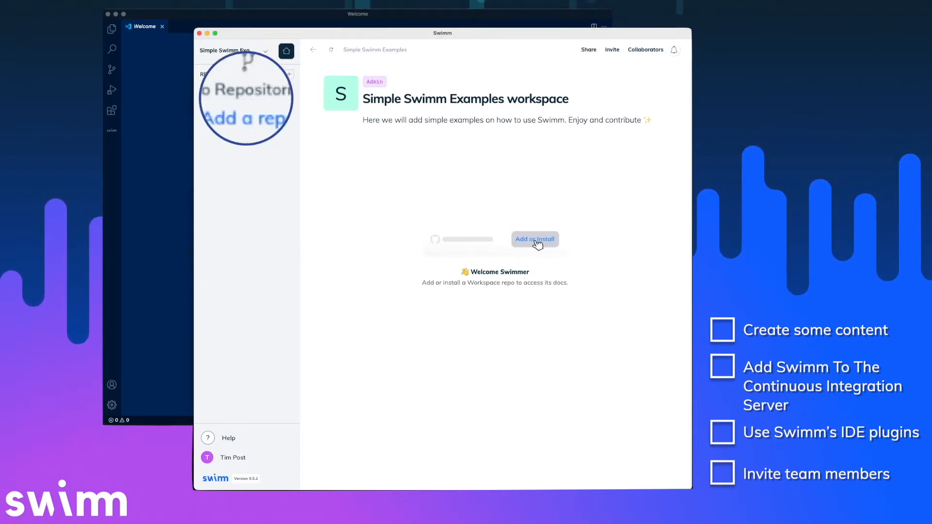
Add the local ccan folder as a repo and commit its .swm setup with 'Initializing Swimm'.
left_click(249, 110)
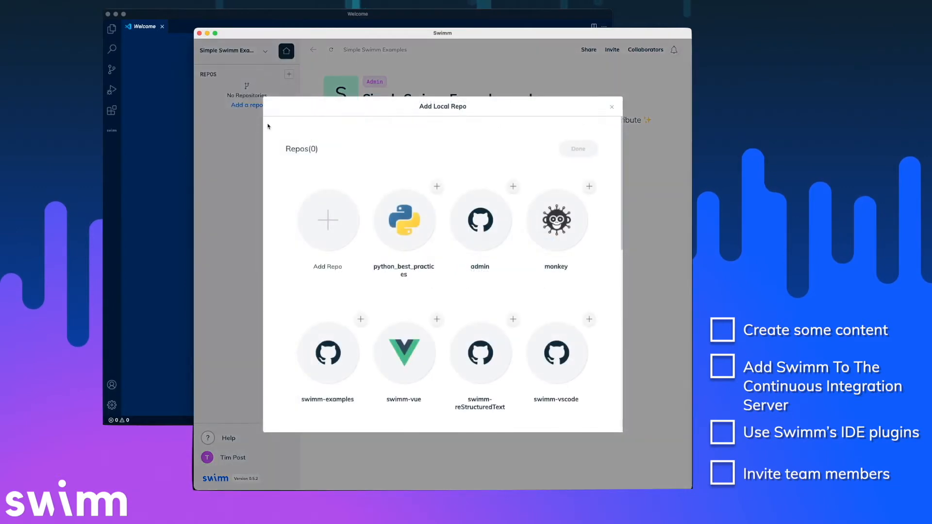
left_click(341, 230)
left_click(449, 240)
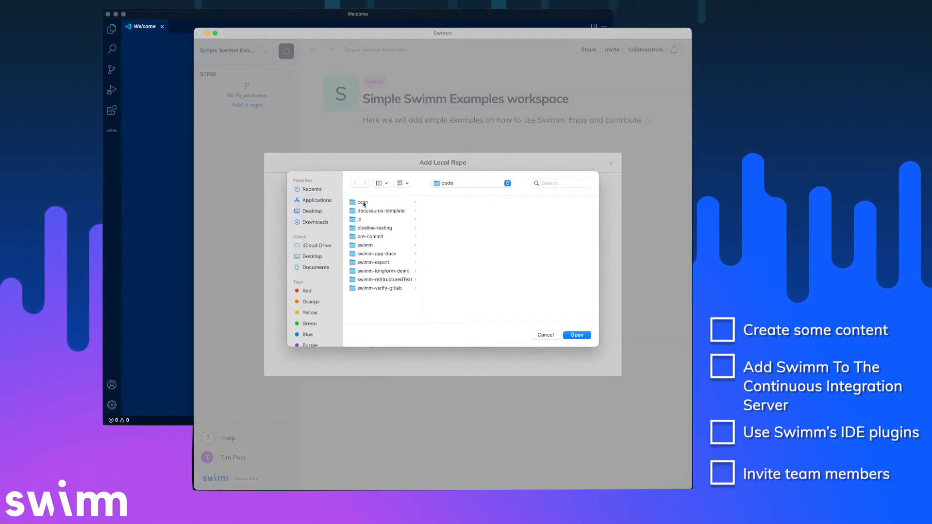
left_click(364, 203)
left_click(576, 335)
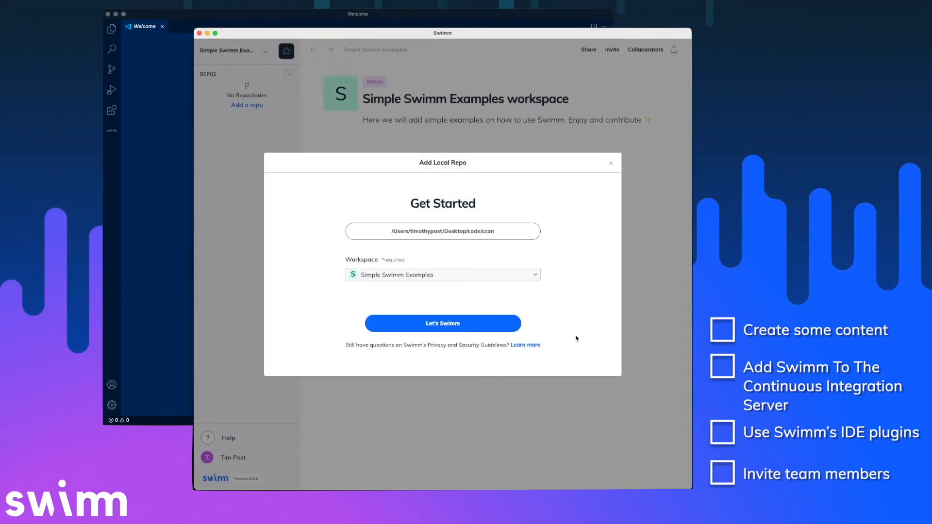
left_click(464, 328)
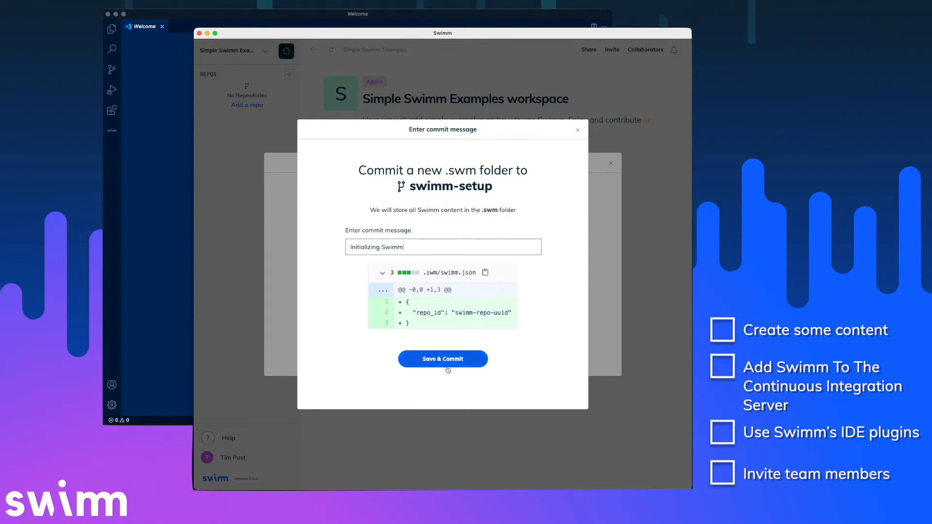
left_click(468, 358)
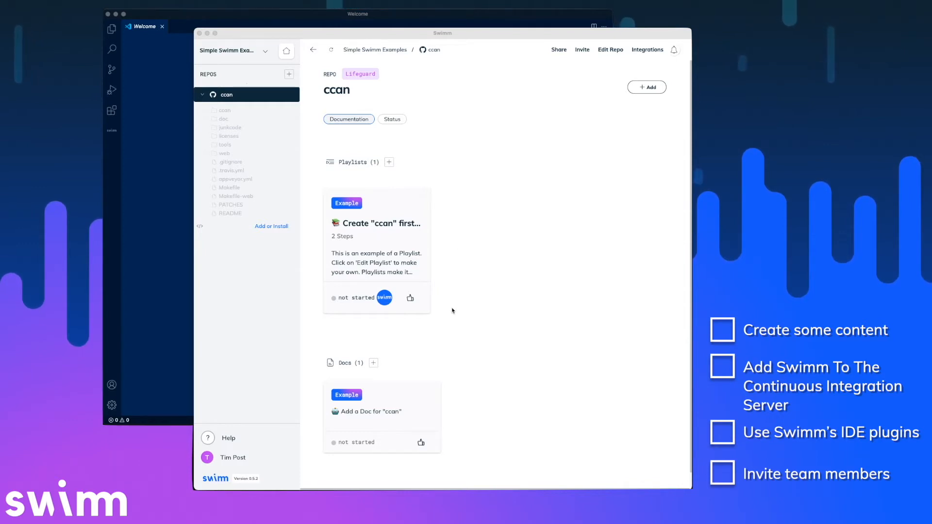
Bring Swimm forward and create a new doc from the + beside ccan's Docs list.
left_click(421, 357)
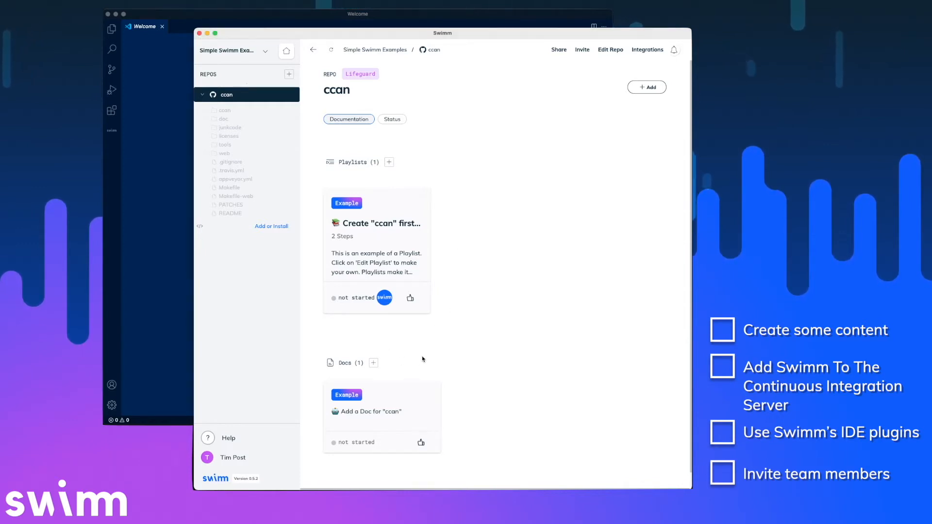
left_click(373, 365)
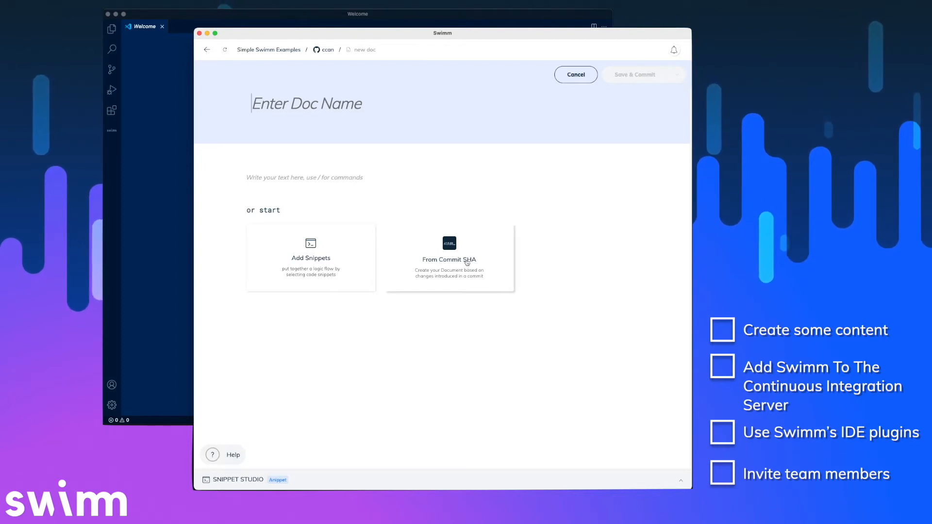
Title the doc 'How To Build The Project!' and write an intro saying building only needs `make`.
left_click(360, 112)
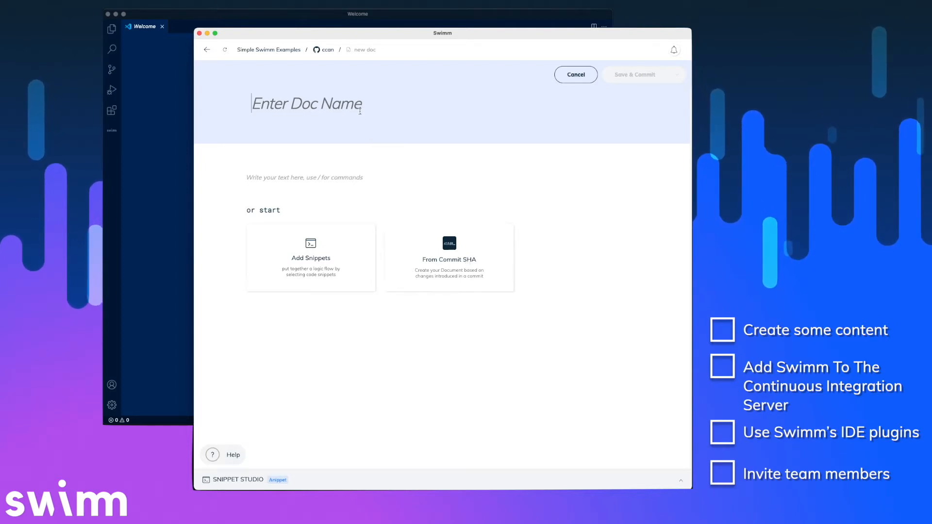
type("How To Build The Project!")
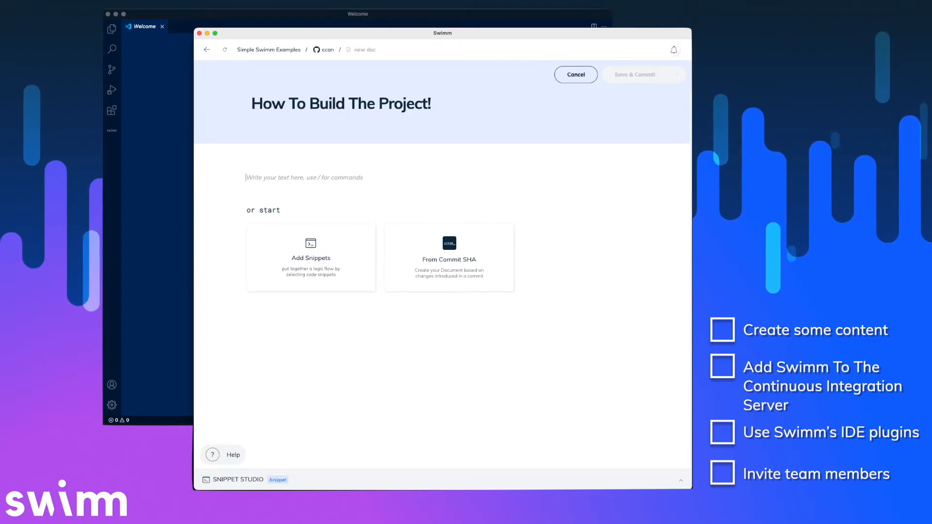
key("Tab")
type("To Build, you generally only need to type `make`, because all of the dependencies for the modules ship in the same repository. There are a few other targets you should look out for:")
key("Return")
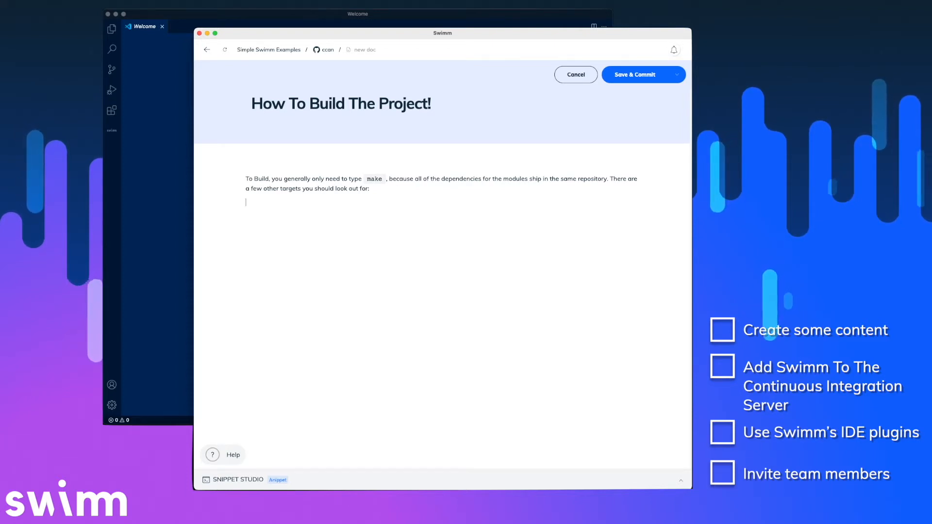
type("/")
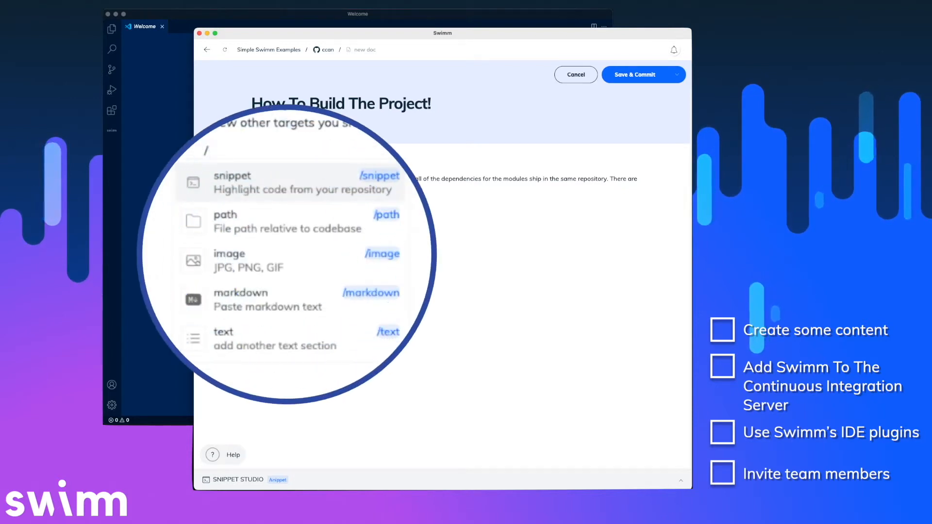
Browse the slash-command element types, then choose to insert a code snippet.
key("Down")
key("Up")
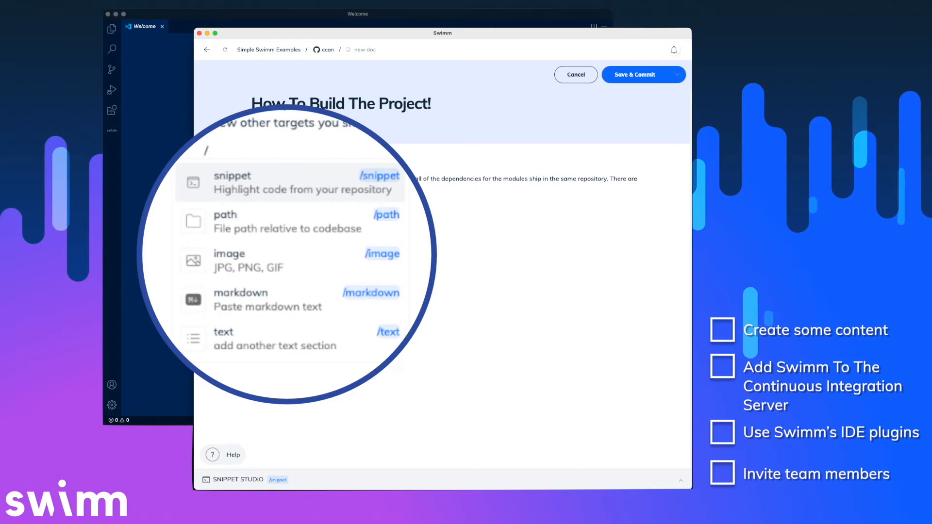
key("Down")
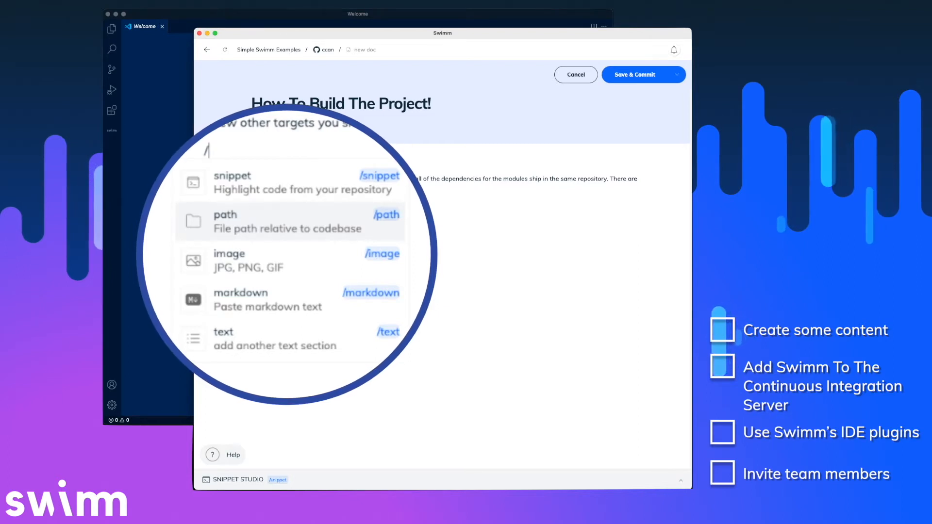
key("Down")
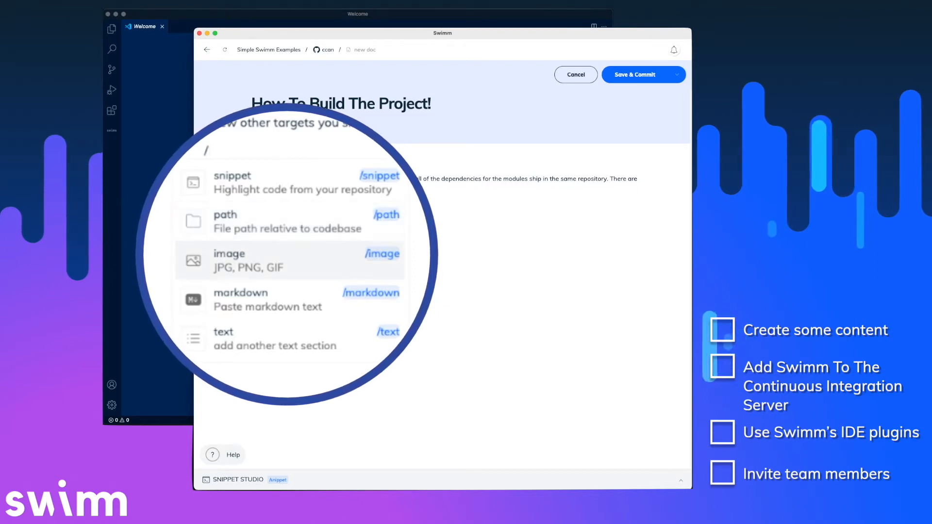
key("Down")
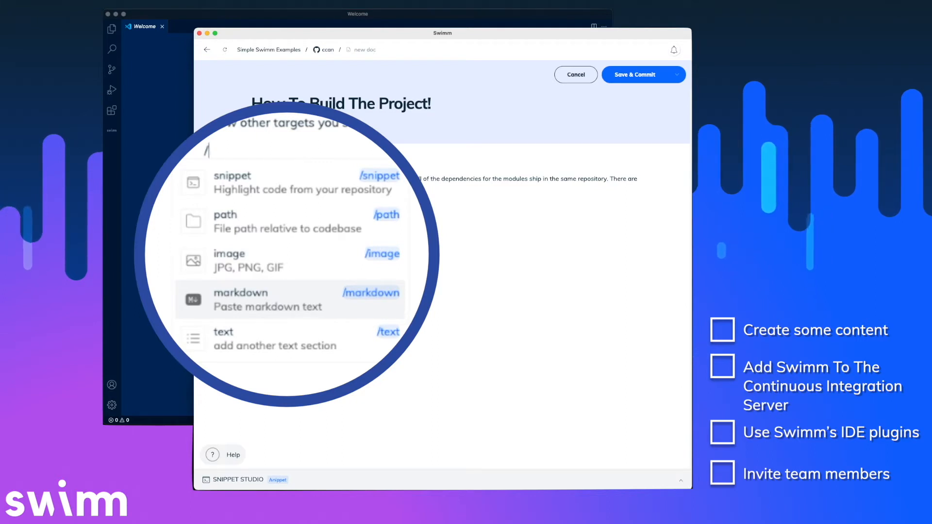
key("Down")
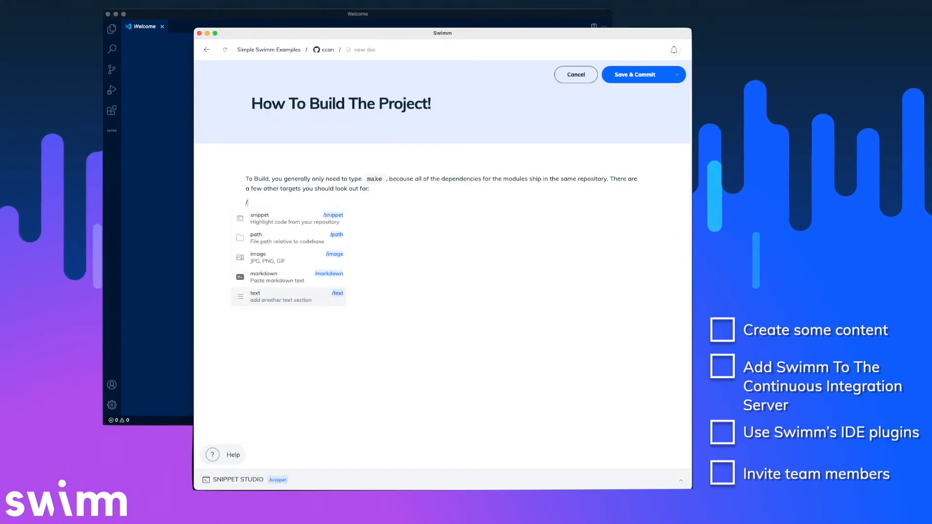
key("Up")
key("Up")
key("Up")
key("Up")
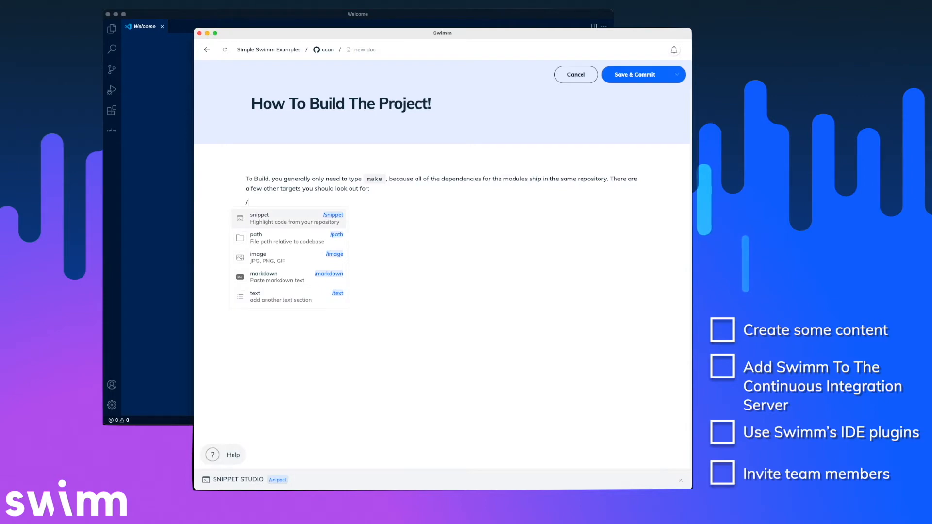
key("Return")
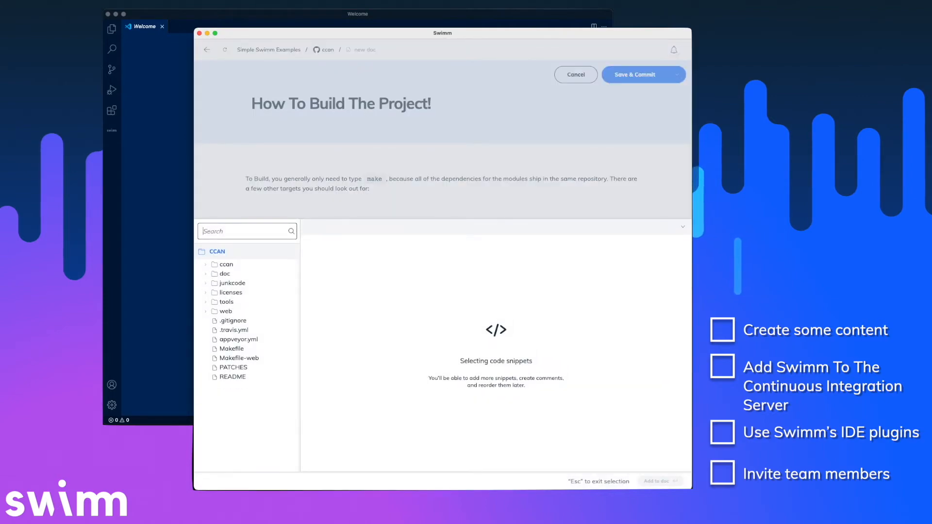
Select lines 87–101 of the ccan Makefile in Snippet Studio and add them to the doc.
left_click(240, 349)
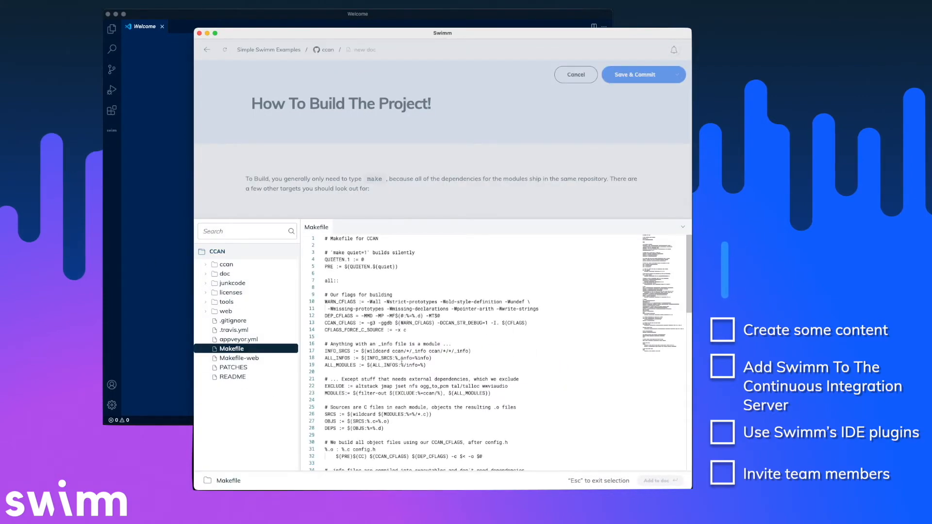
scroll(402, 362, "down", 10)
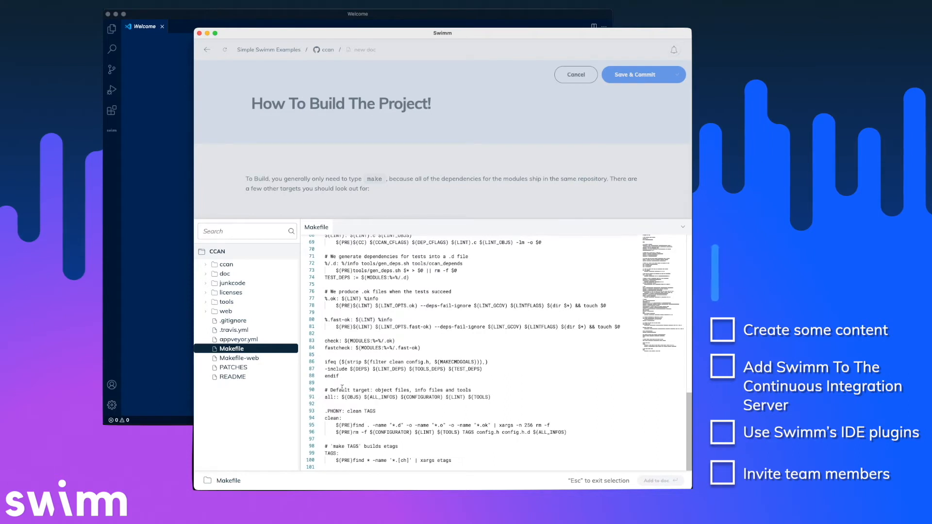
left_click_drag(326, 390, 401, 469)
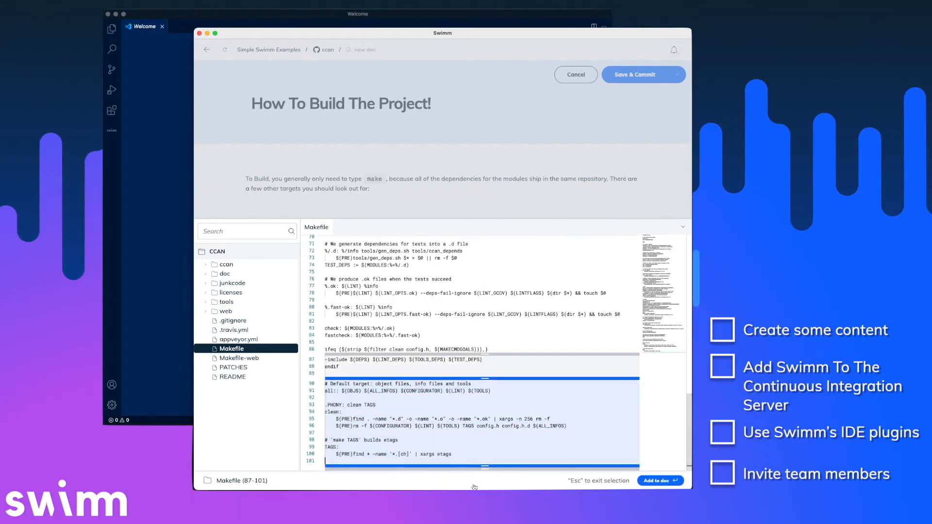
scroll(446, 336, "up", 7)
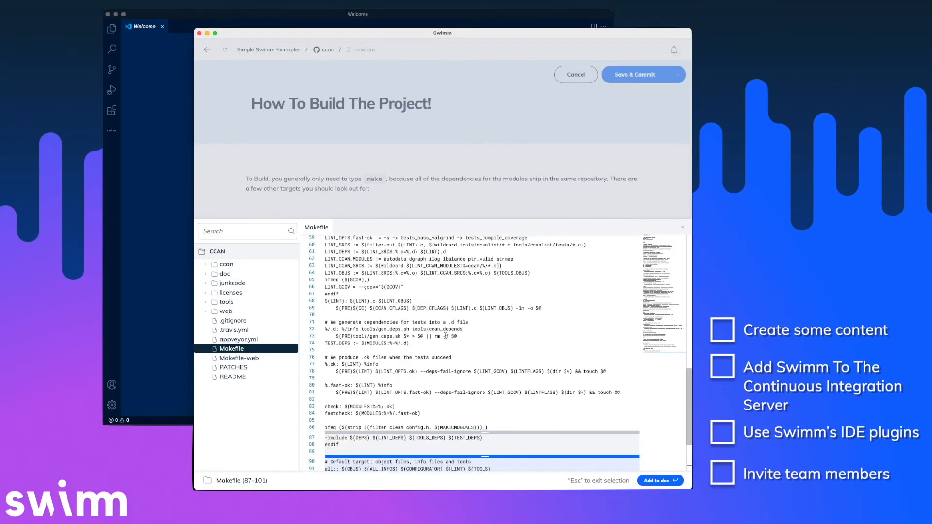
scroll(418, 335, "down", 7)
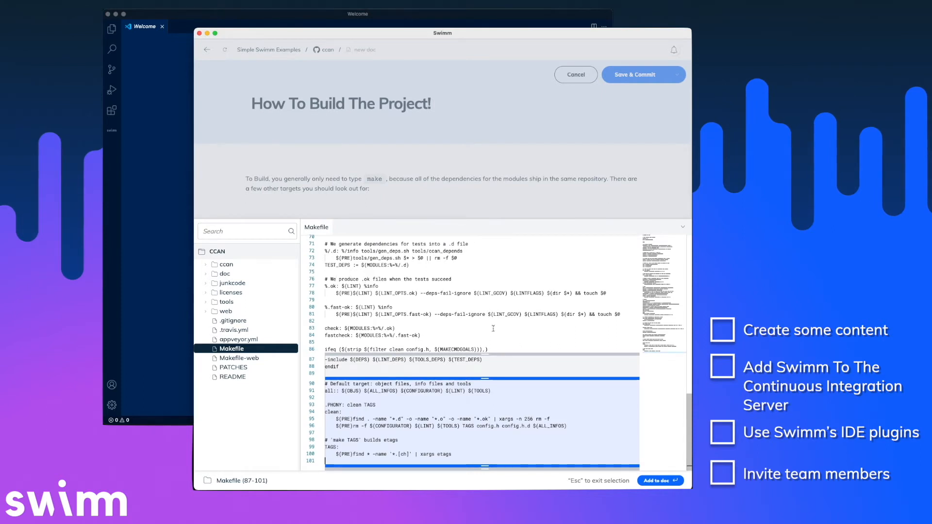
left_click(664, 481)
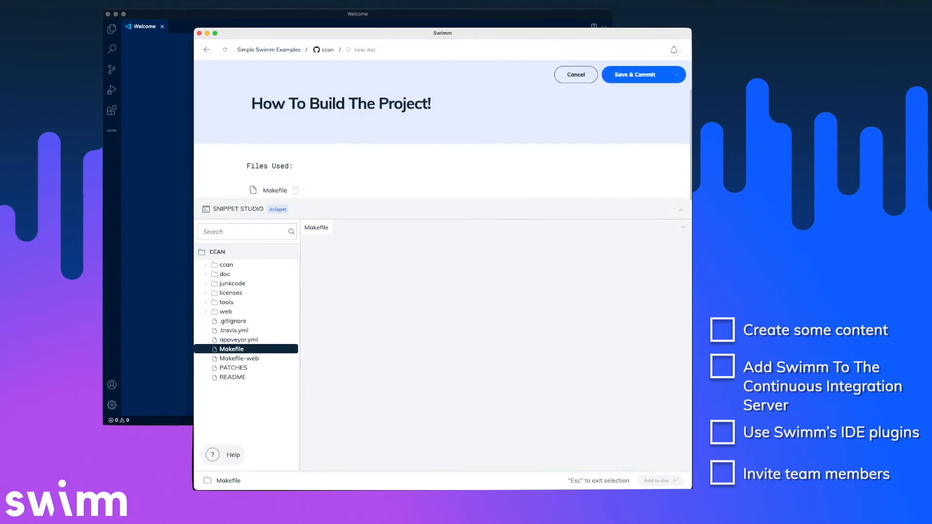
Caption the Makefile snippet about running clean before committing and writing unit tests, then Save & Commit.
scroll(403, 235, "down", 3)
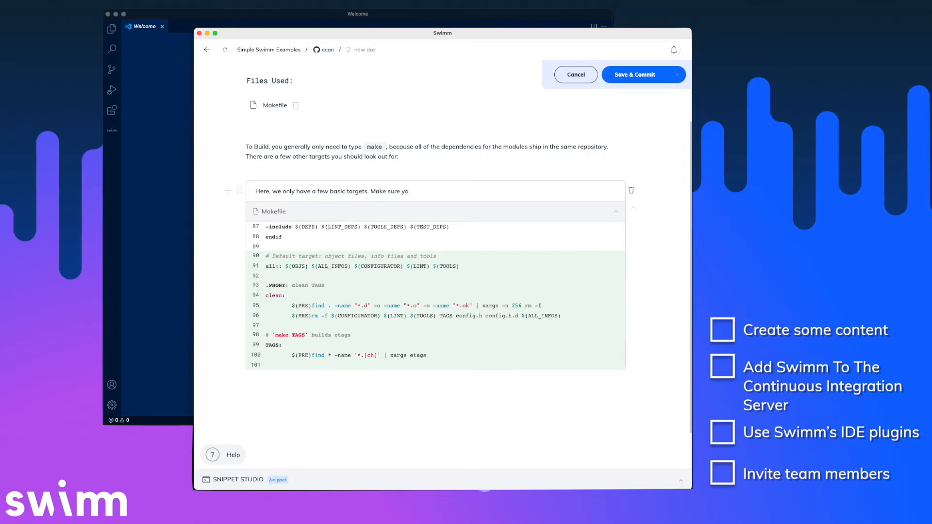
type("cl")
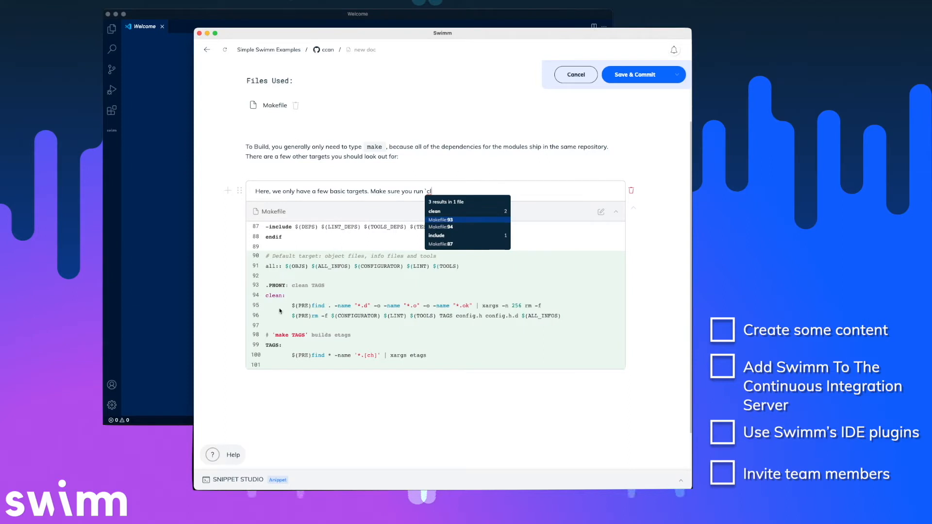
left_click(453, 227)
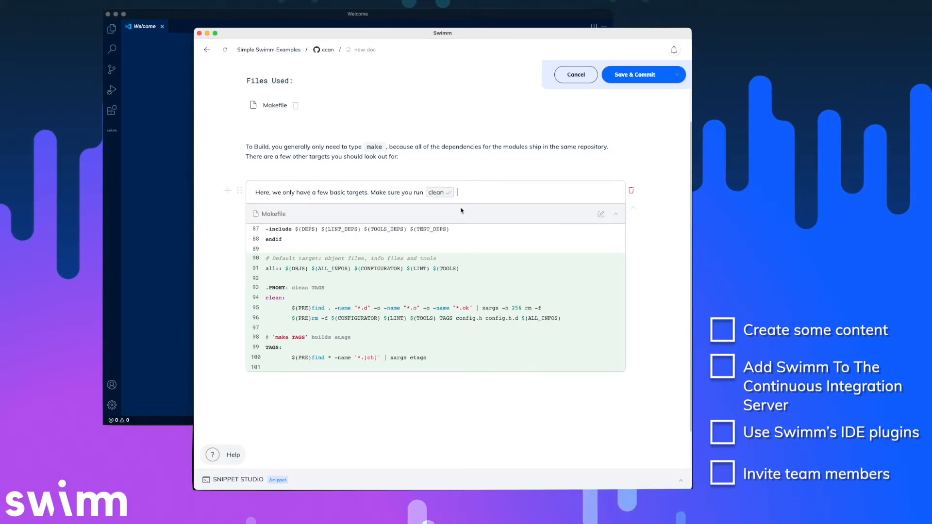
mouse_move(443, 192)
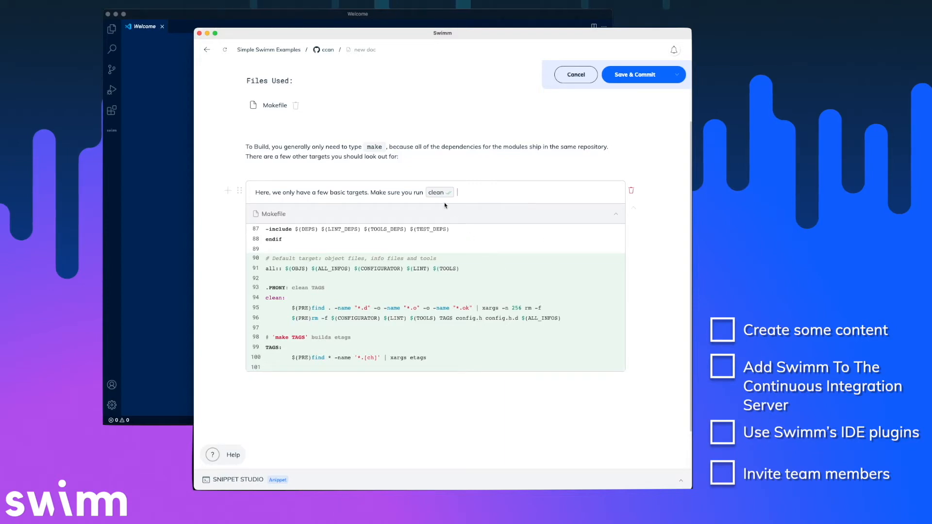
mouse_move(465, 197)
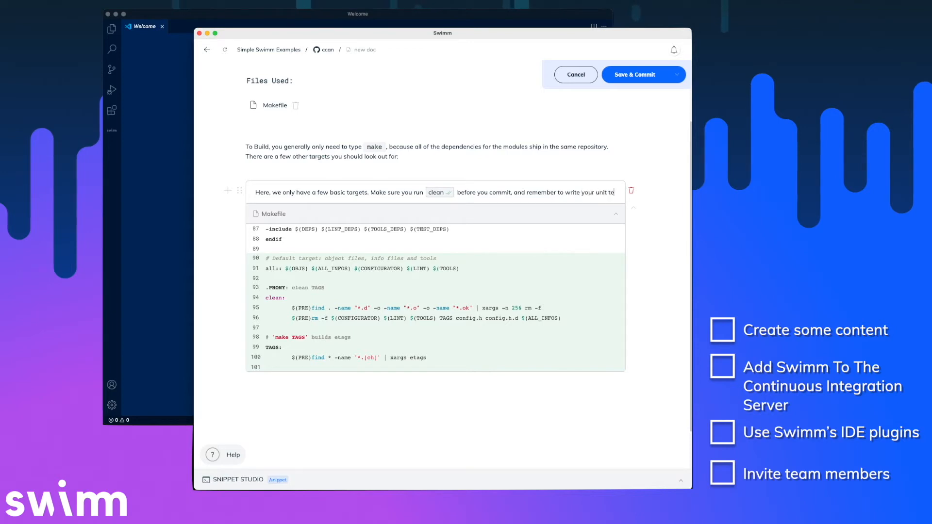
type("sts!")
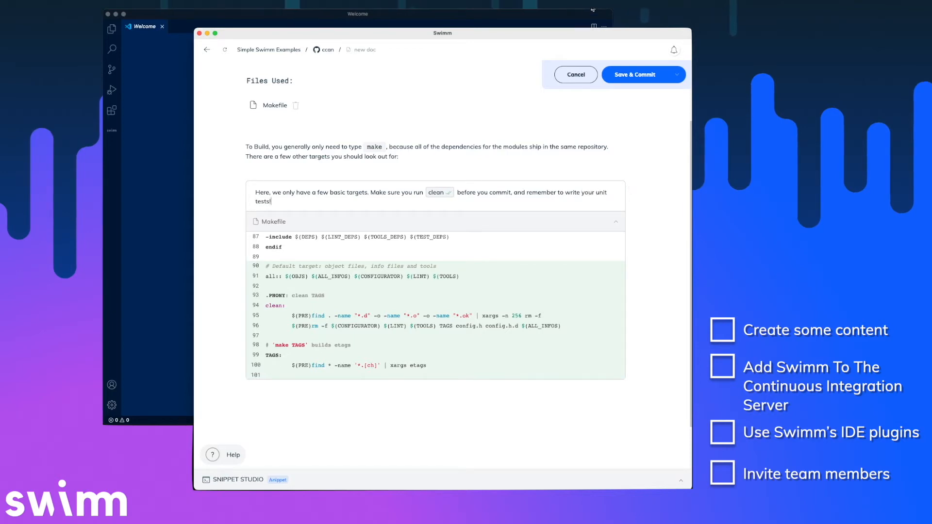
left_click(644, 76)
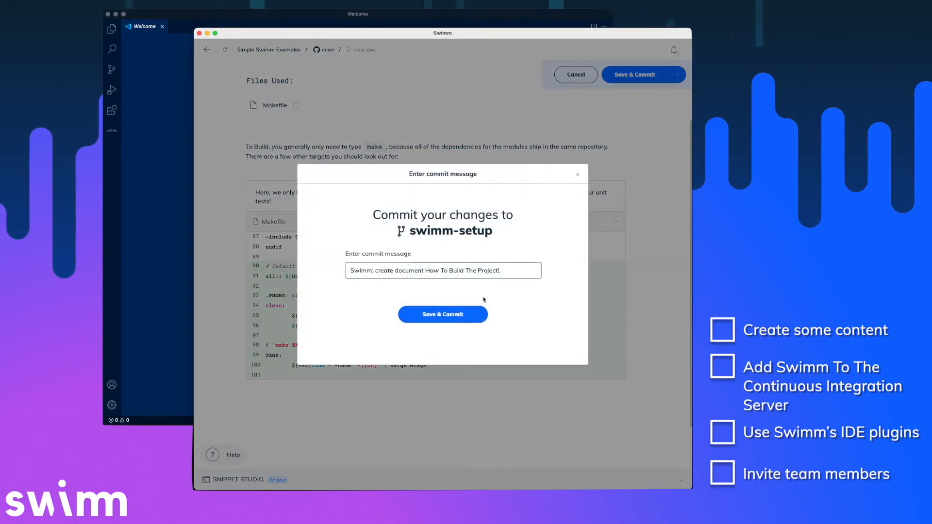
Commit 'How To Build The Project!' with the prefilled message, then start another new ccan doc.
left_click(460, 318)
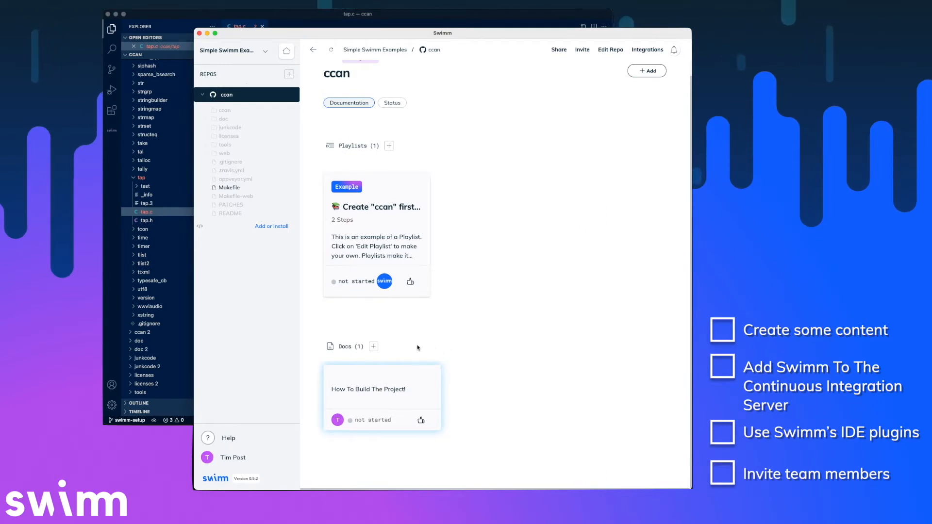
left_click(375, 348)
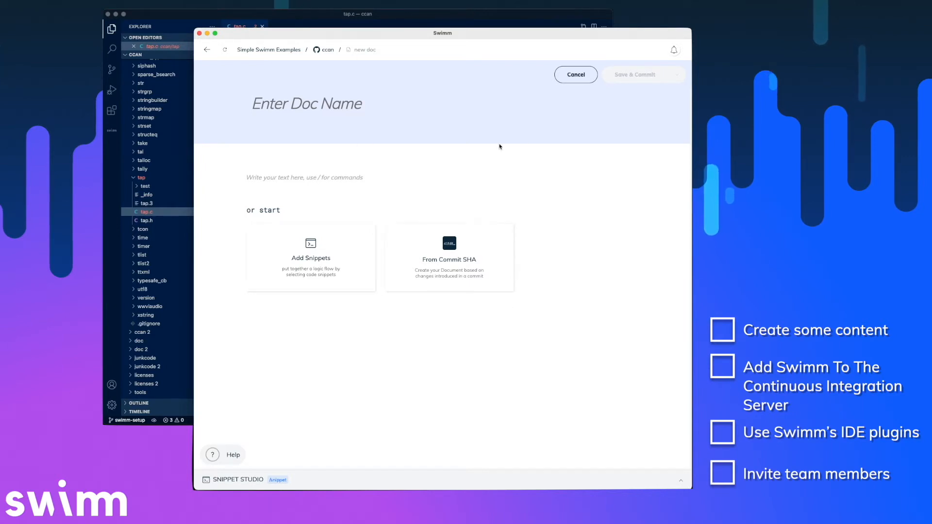
Title the doc 'How Do Unit Tests Work?', introduce the TAP protocol, and choose snippet insertion.
left_click(361, 105)
type("How Do Unit Tests Work?")
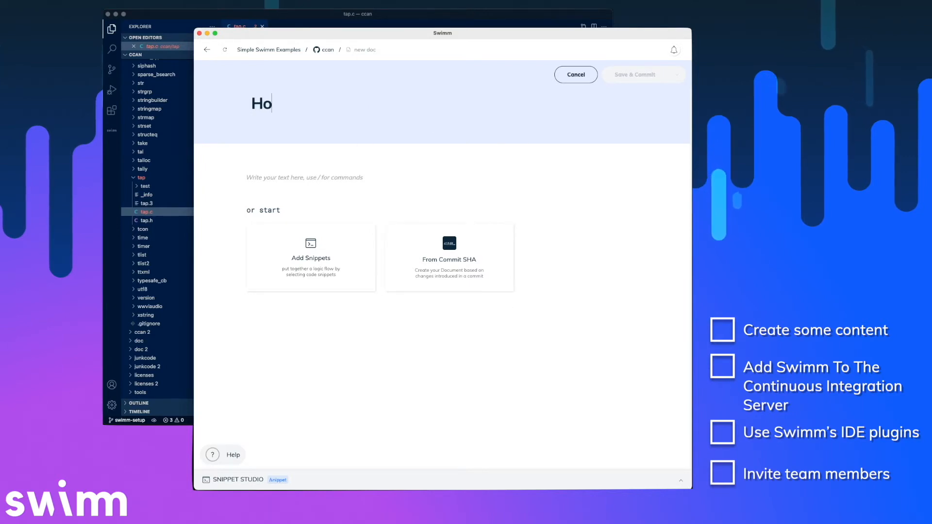
key("Return")
type("We use the TAP protocol for testing (Test")
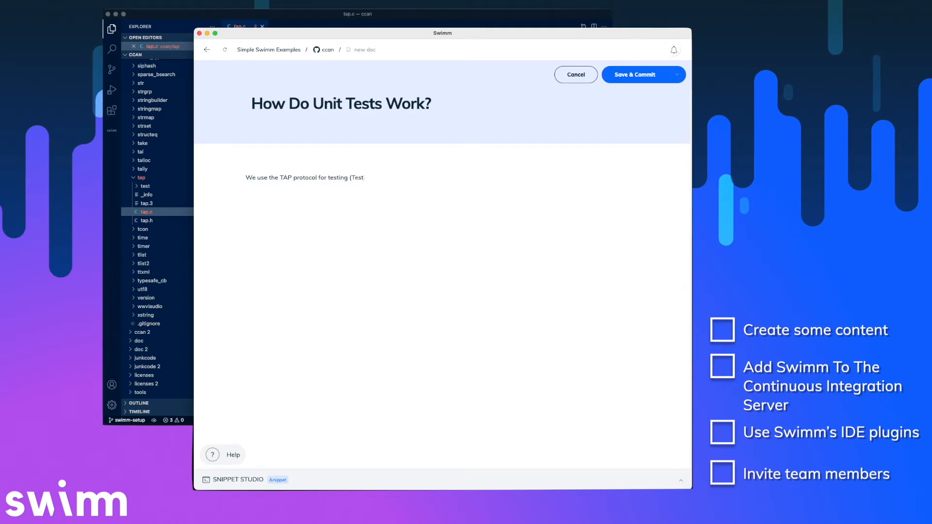
type(" Anything Protocol), and here's the code that you should look at:")
key("Return")
type("/")
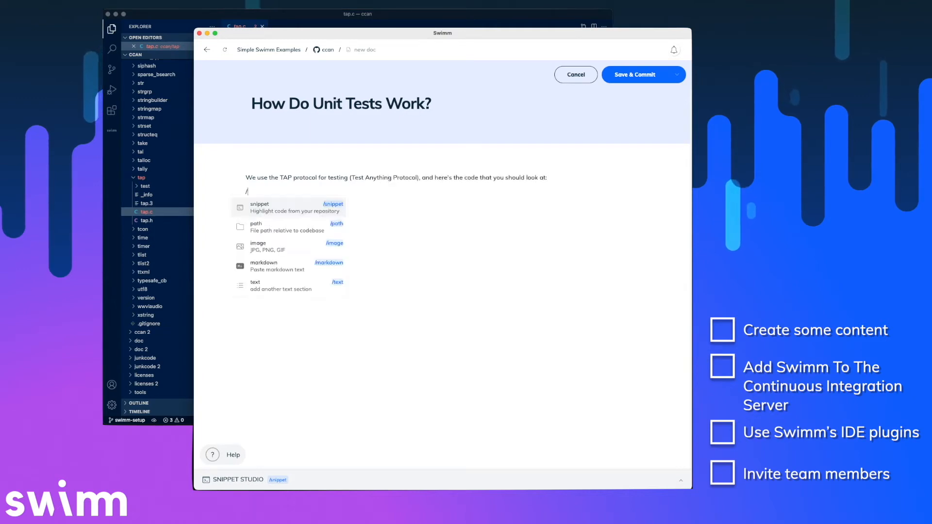
key("Return")
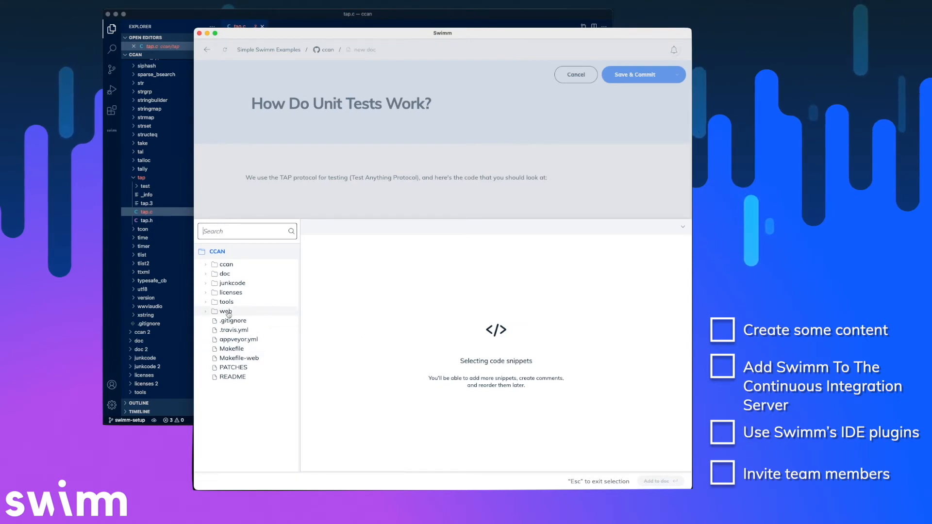
Open ccan/tap/tap.h in Snippet Studio.
left_click(205, 268)
scroll(247, 340, "down", 10)
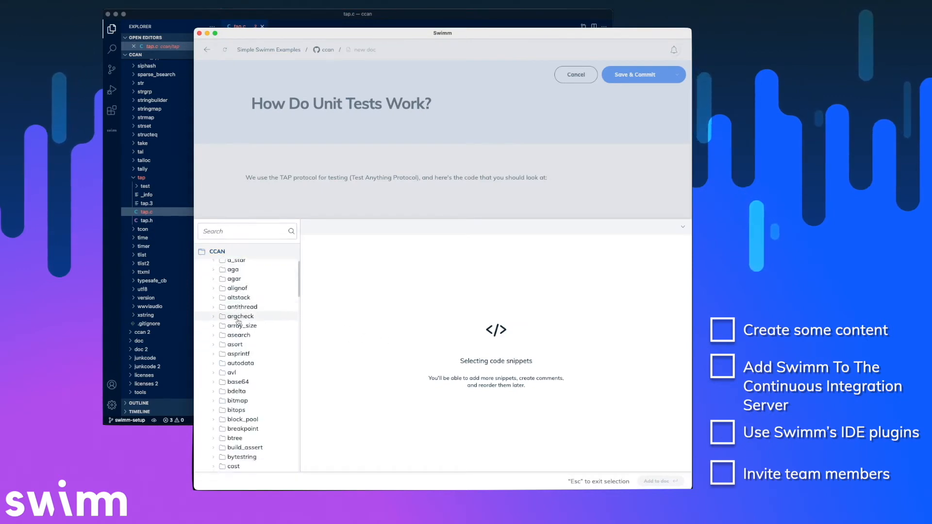
scroll(249, 360, "down", 15)
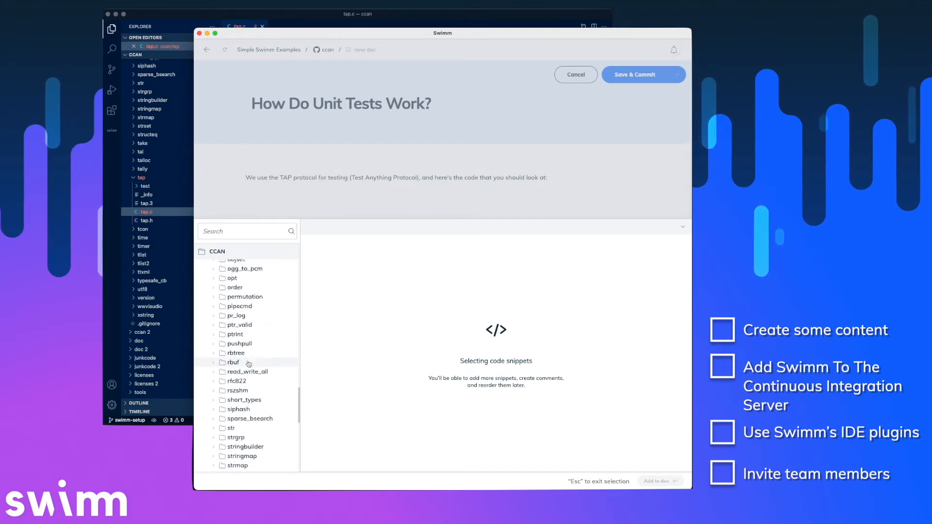
scroll(249, 365, "down", 3)
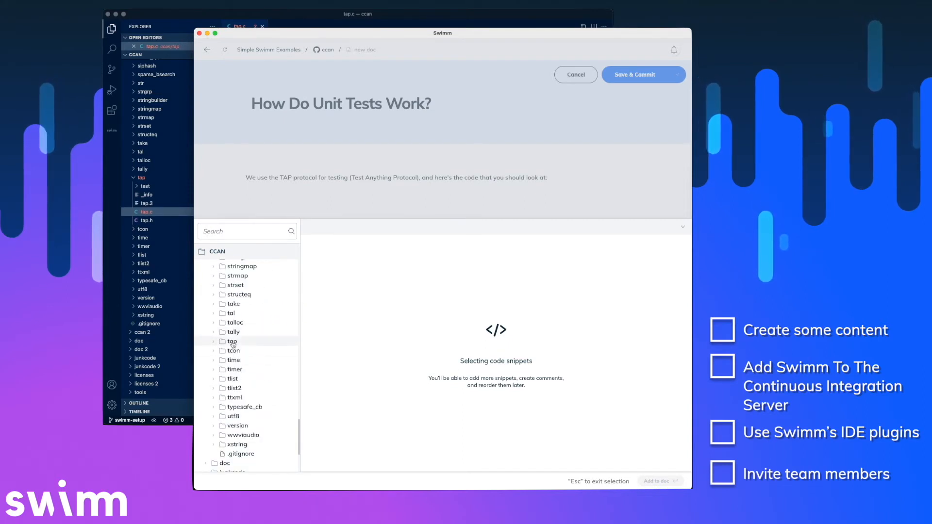
left_click(215, 345)
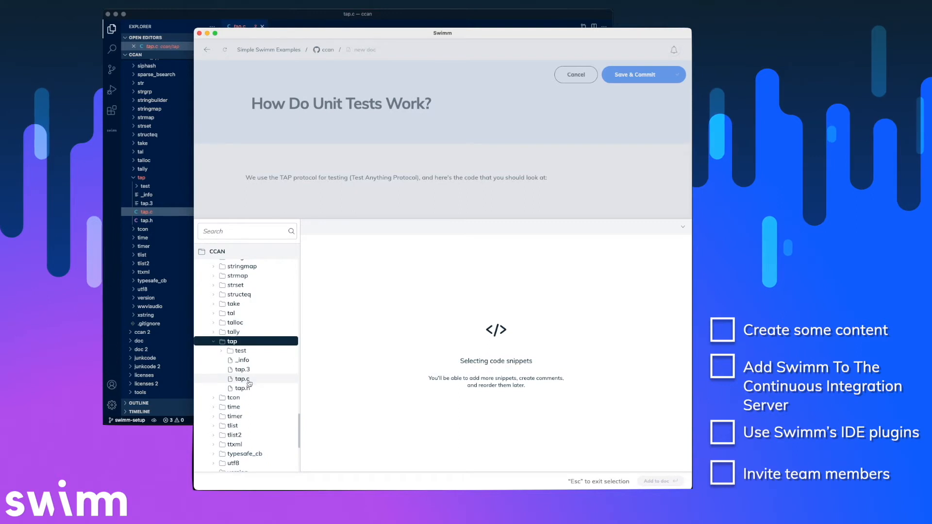
left_click(247, 388)
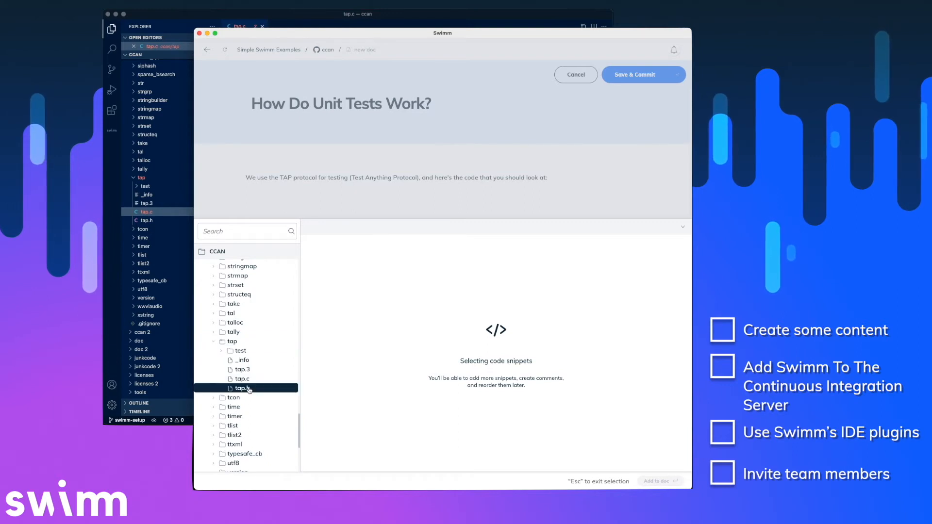
Select the ok macro lines in tap.h, ending at line 77, and add them to the doc.
scroll(336, 396, "down", 9)
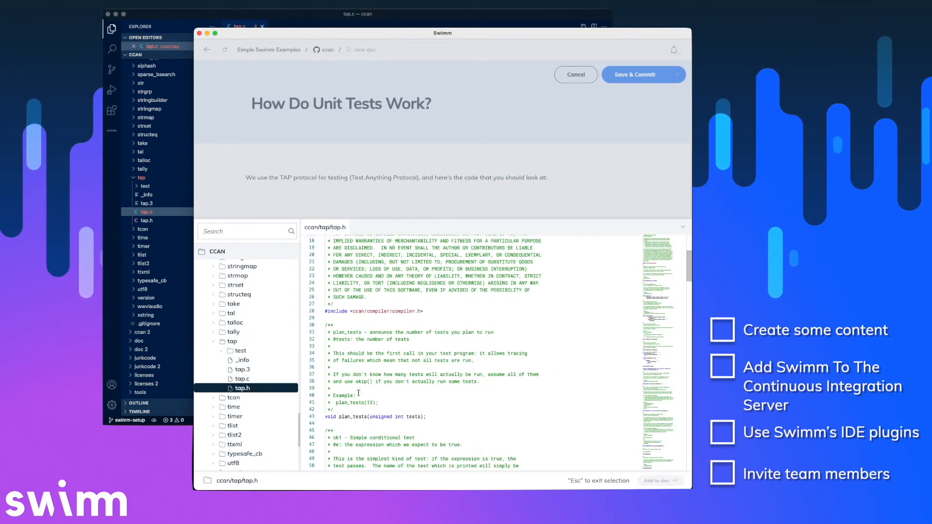
scroll(360, 385, "down", 3)
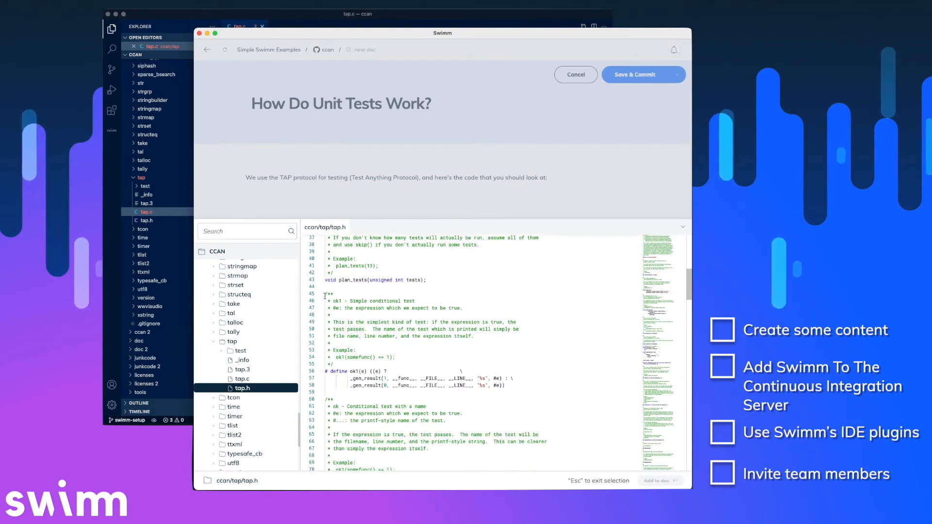
left_click_drag(325, 294, 413, 392)
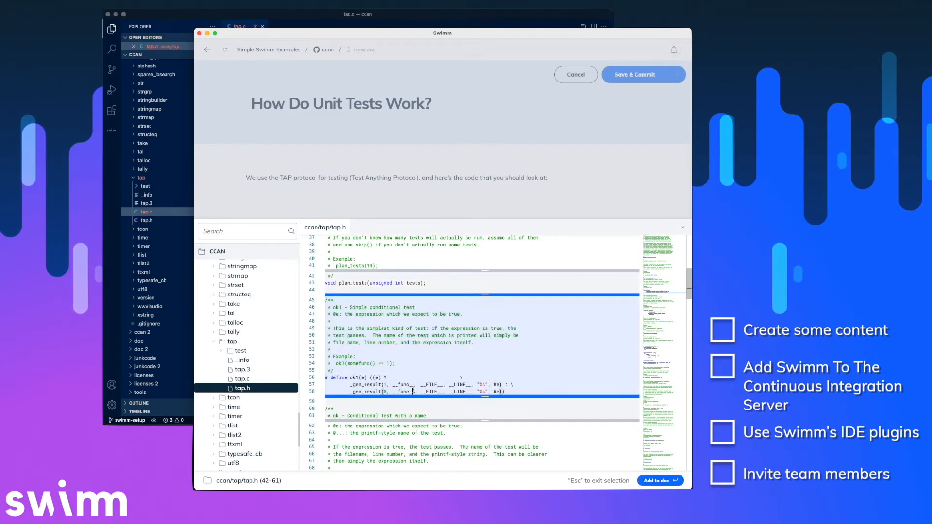
scroll(424, 377, "down", 3)
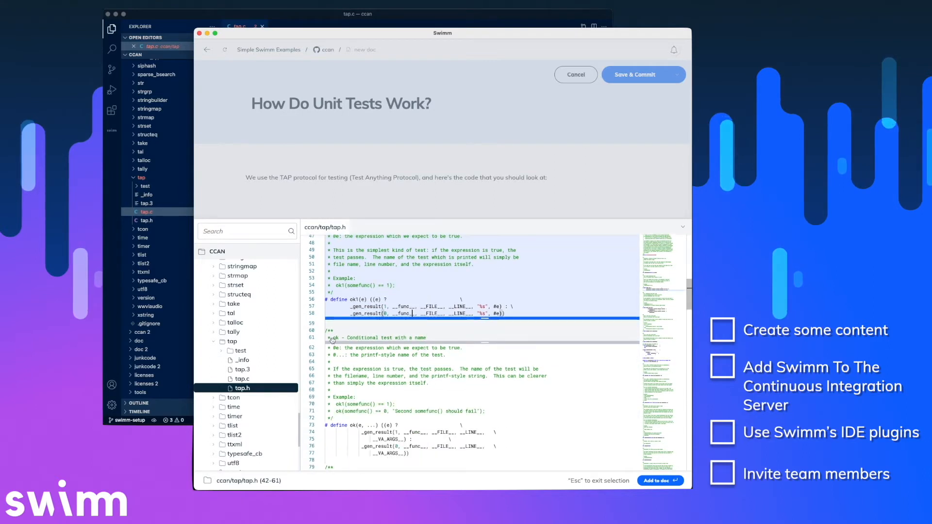
left_click_drag(362, 350, 437, 462)
scroll(437, 462, "down", 8)
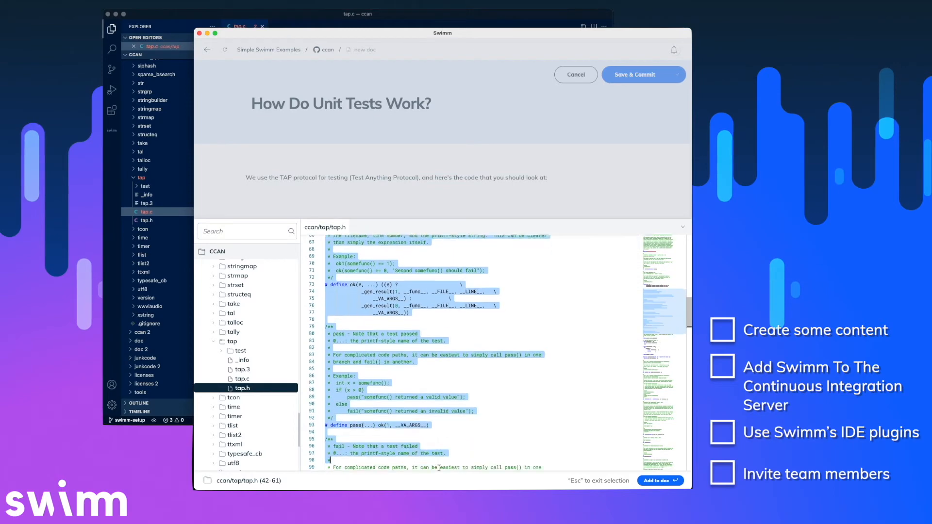
left_click_drag(440, 270, 440, 265)
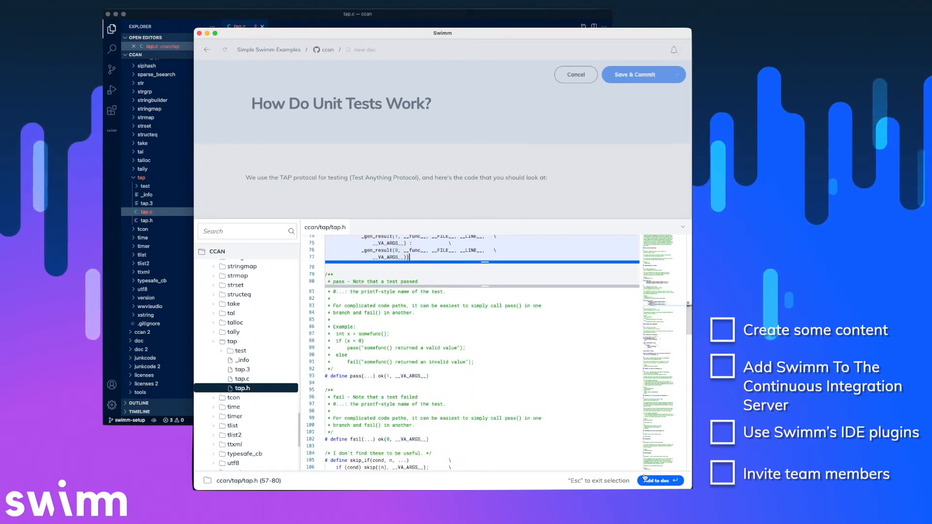
left_click(659, 482)
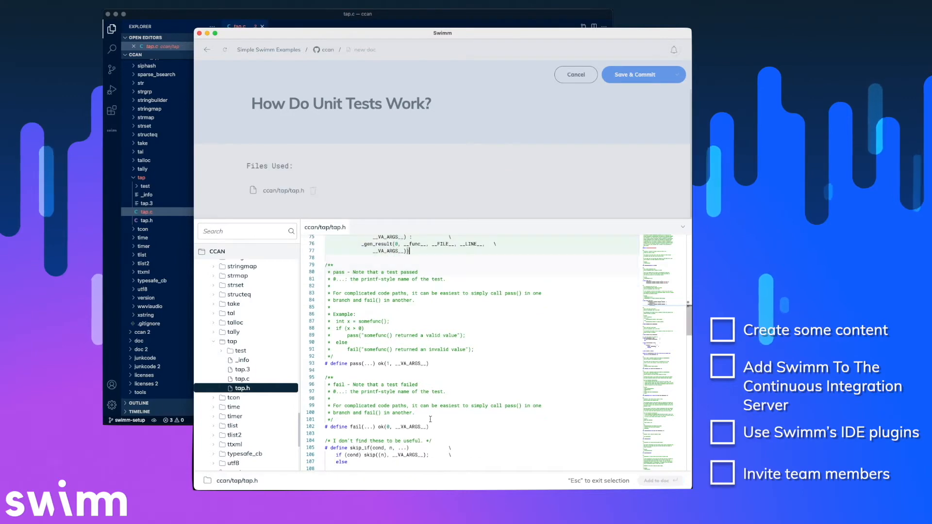
Add tap.c lines 319–355 (plan_tests) as a second snippet and return to the doc.
left_click(241, 379)
scroll(360, 400, "down", 20)
scroll(360, 399, "down", 3)
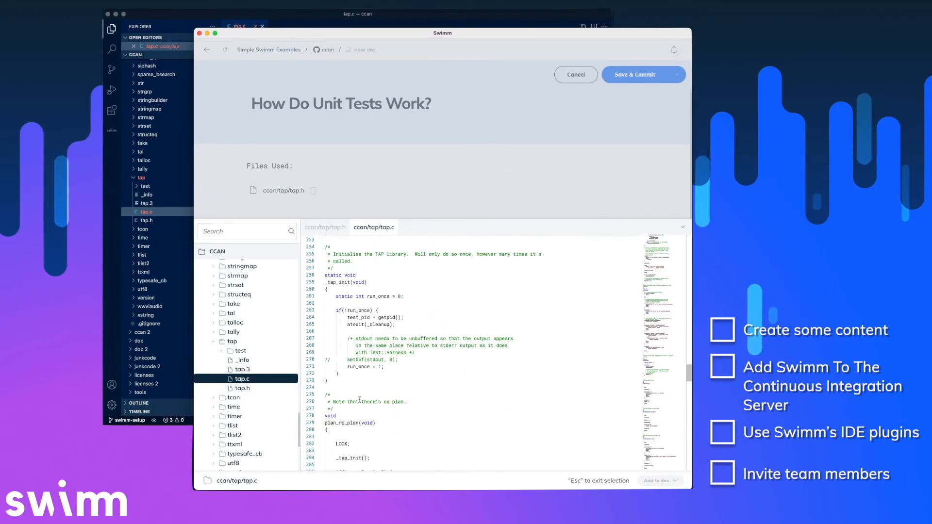
scroll(359, 400, "up", 2)
scroll(360, 399, "down", 10)
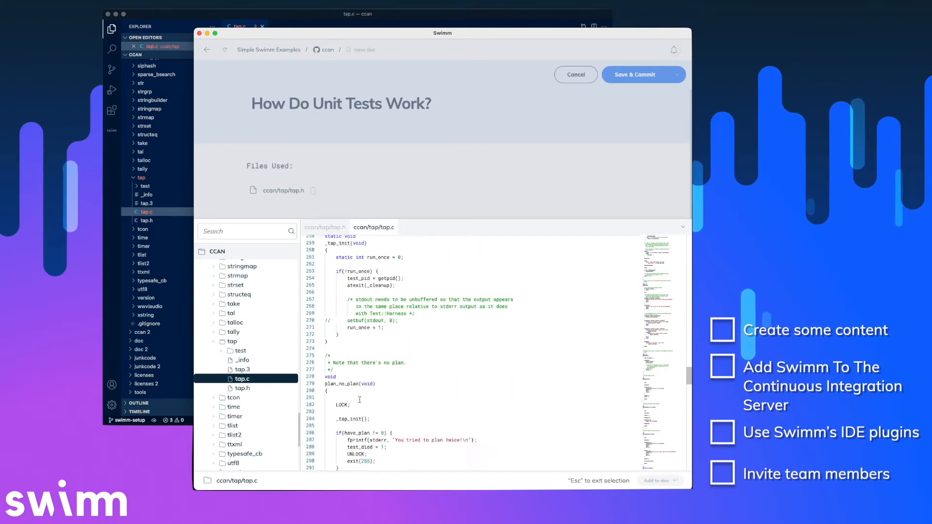
left_click_drag(326, 373, 369, 418)
left_click(646, 480)
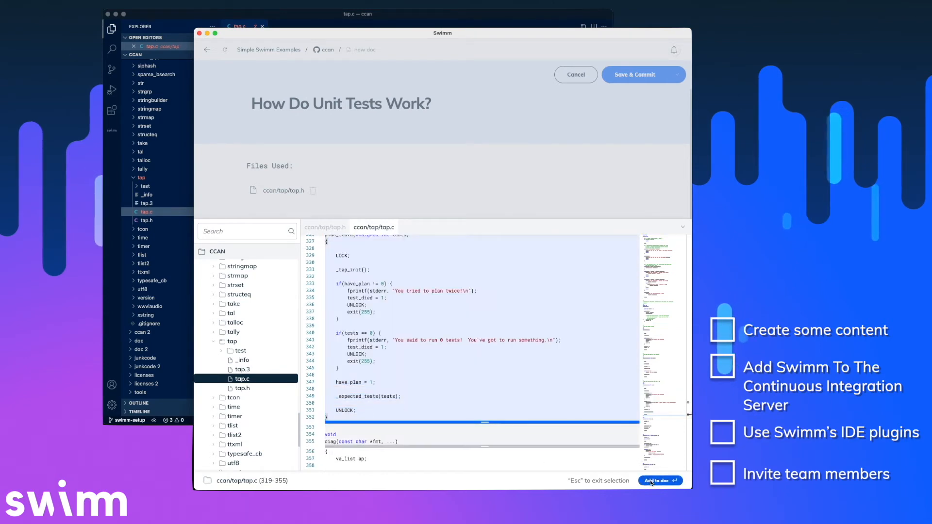
left_click(477, 192)
Caption the tap.h snippet about macros testing expression results, linking `ok` to its code definition.
scroll(458, 243, "up", 4)
scroll(457, 243, "up", 2)
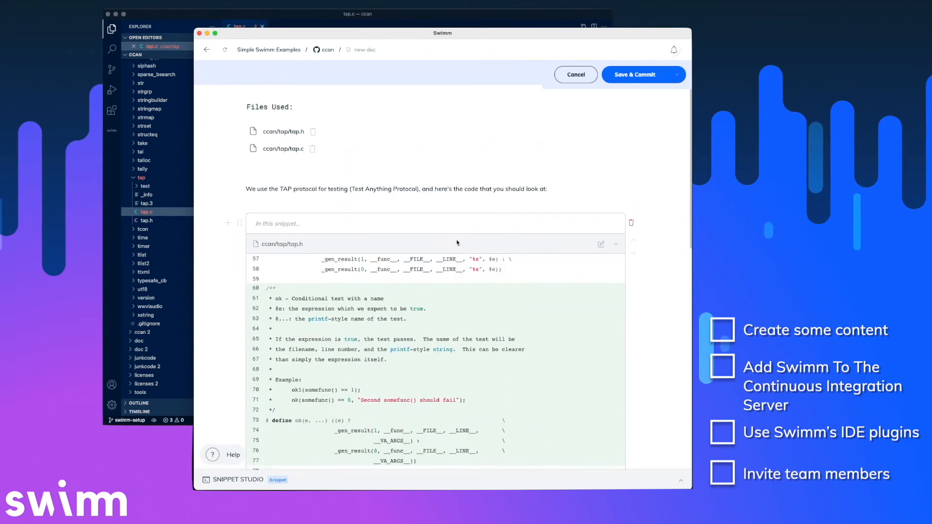
left_click(361, 224)
type("We have some ")
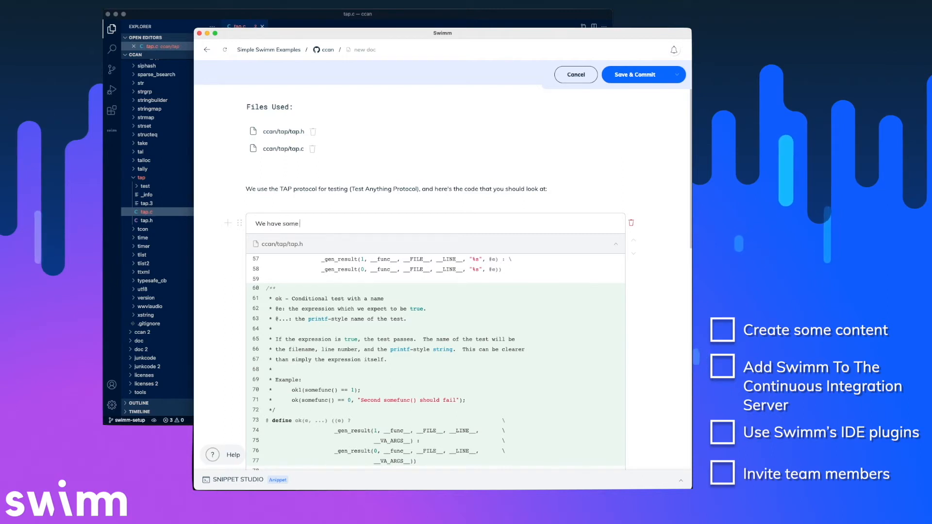
type("macros that test the resaul")
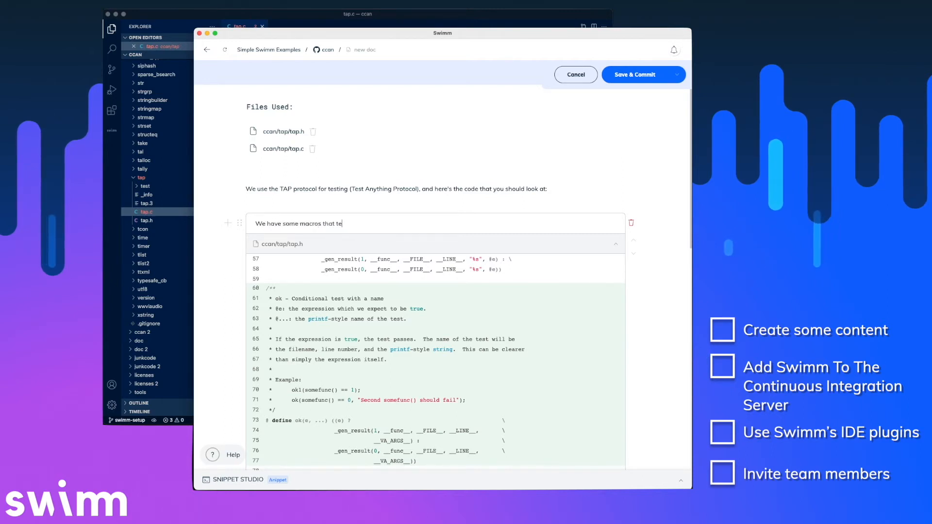
key("BackSpace")
key("BackSpace")
key("BackSpace")
type("ult ")
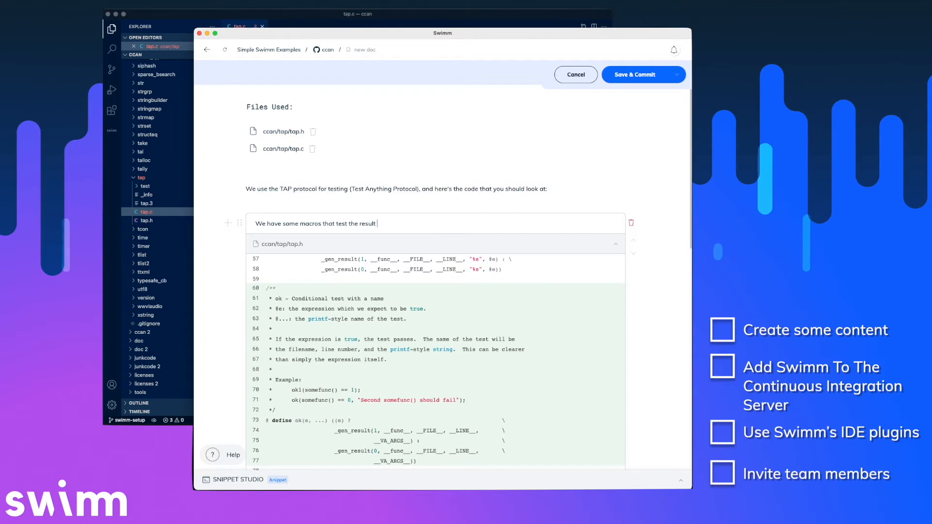
type("of any ")
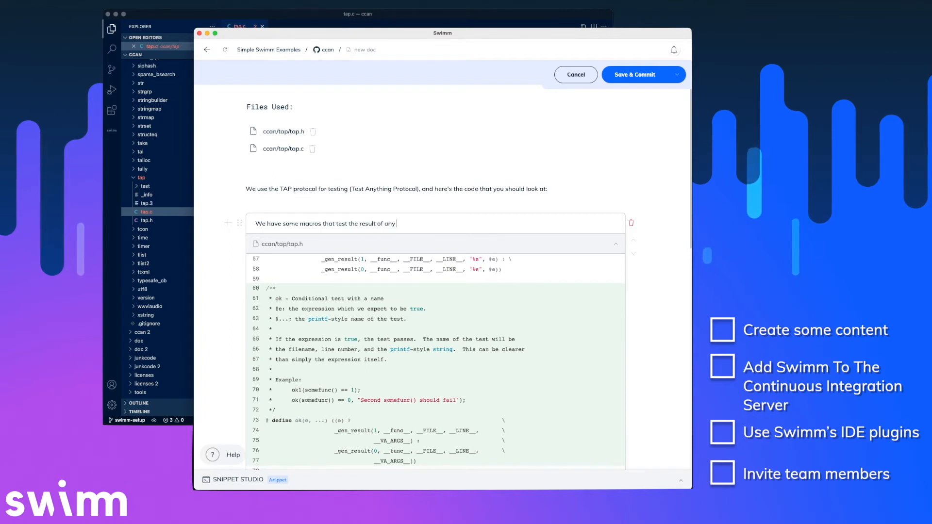
type("expression or f")
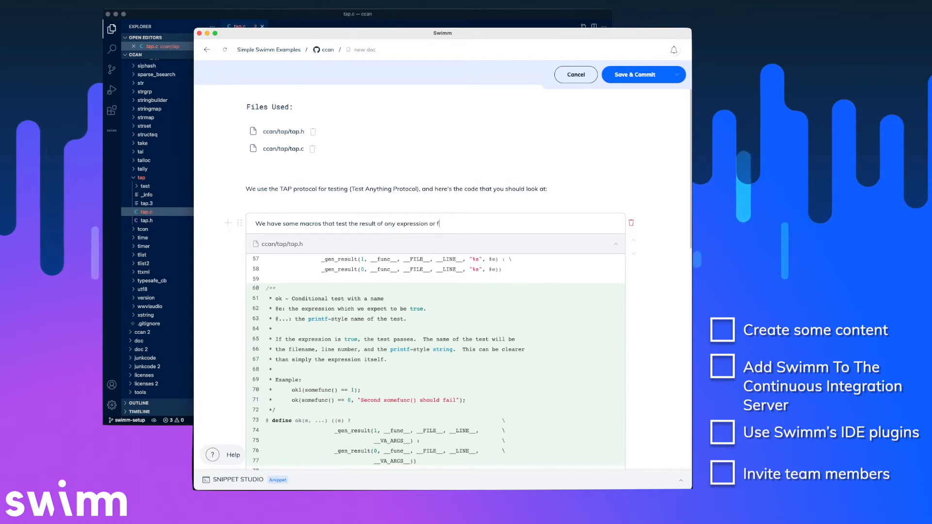
type("unction. To write an obf")
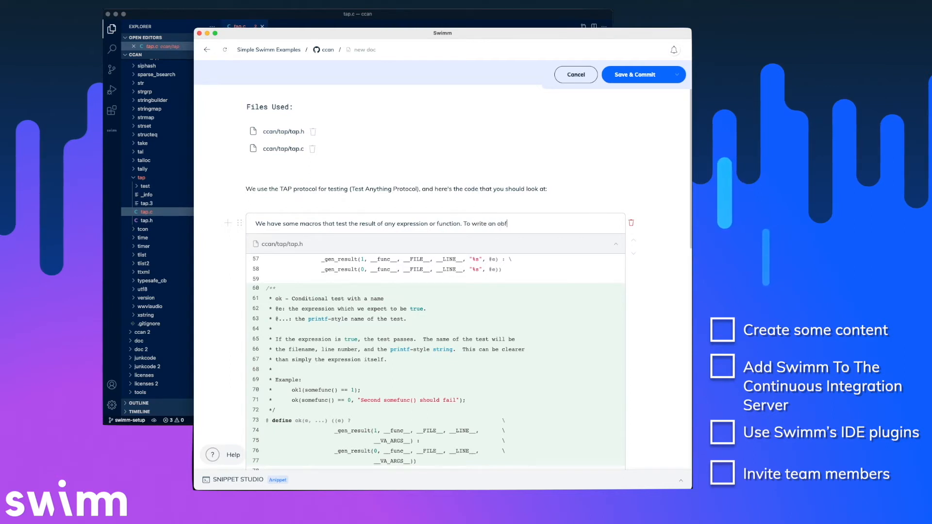
key("BackSpace")
type("vious te")
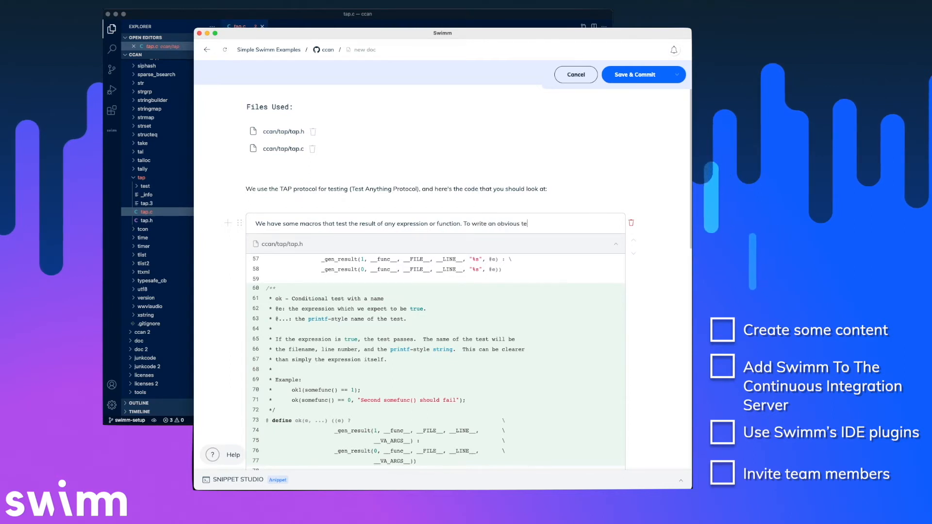
type("st, we use the")
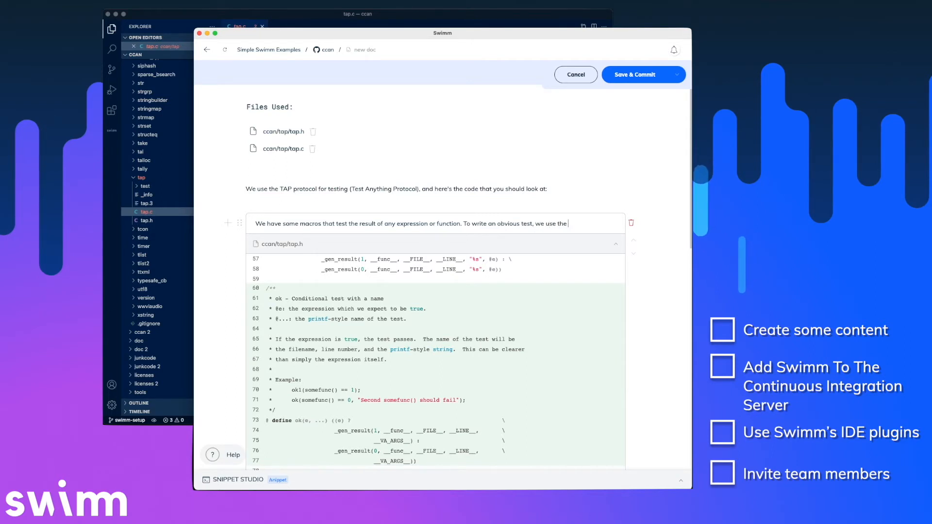
type(" `")
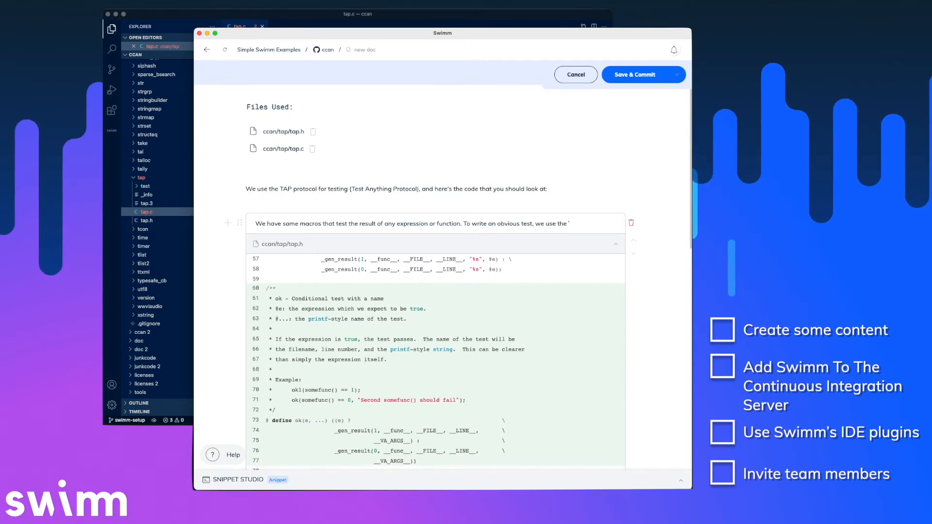
type("ok")
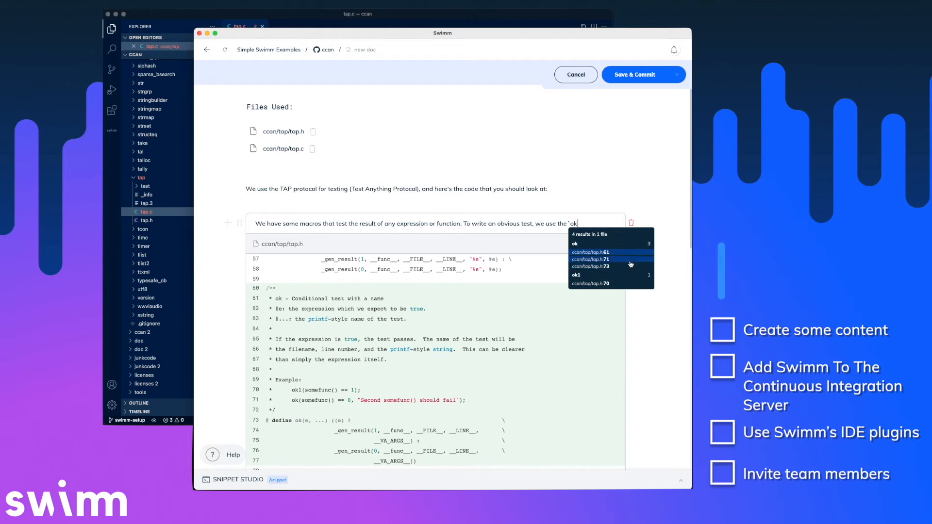
left_click(621, 268)
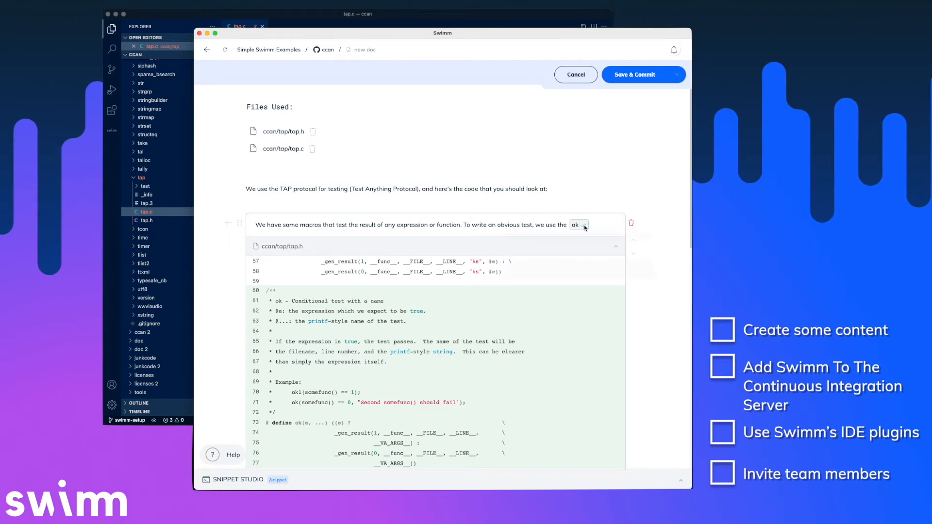
mouse_move(585, 228)
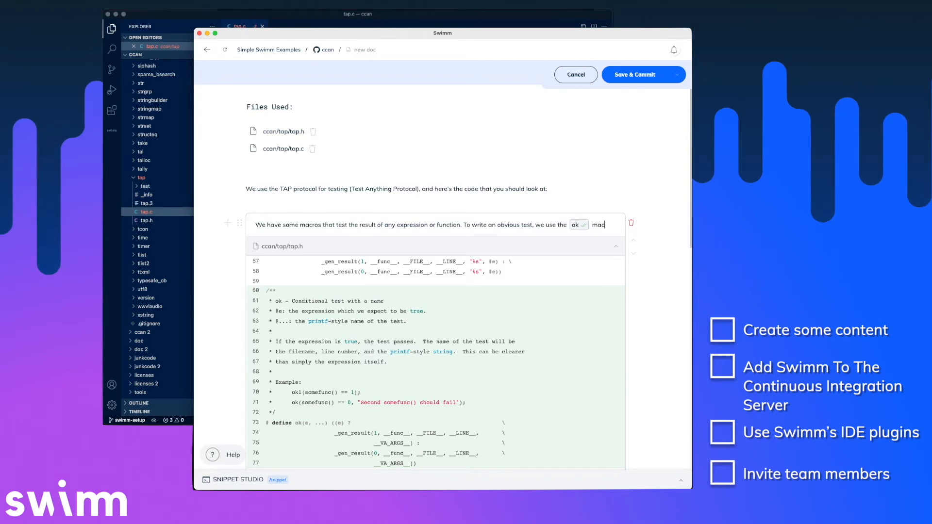
Start a new line 'Make sure that you check' and pick the file path element.
key("Return")
type("Make sure")
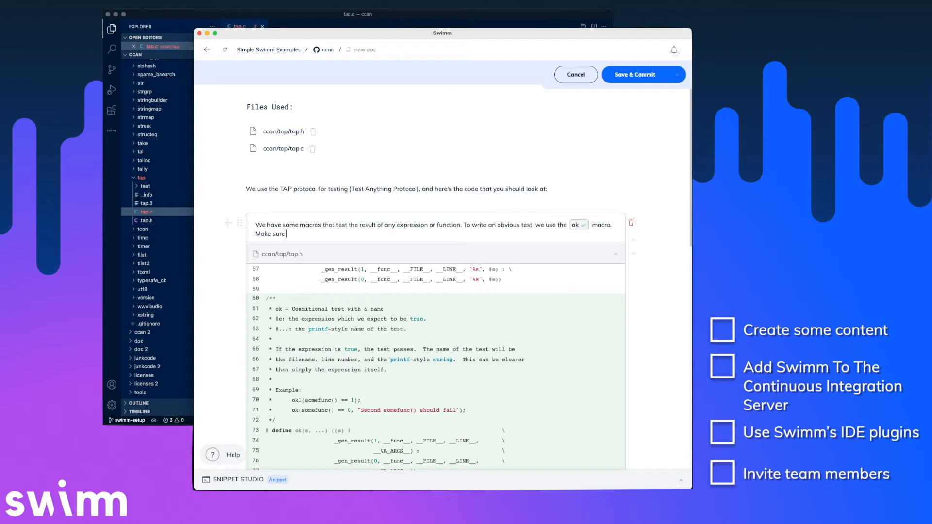
type(" that you check /")
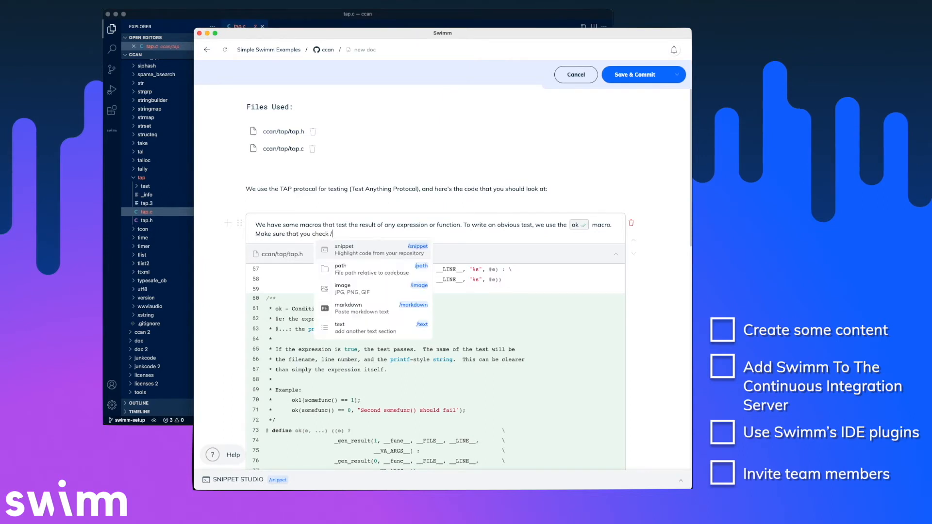
key("Down")
key("Down")
key("Down")
key("Up")
key("Up")
key("Up")
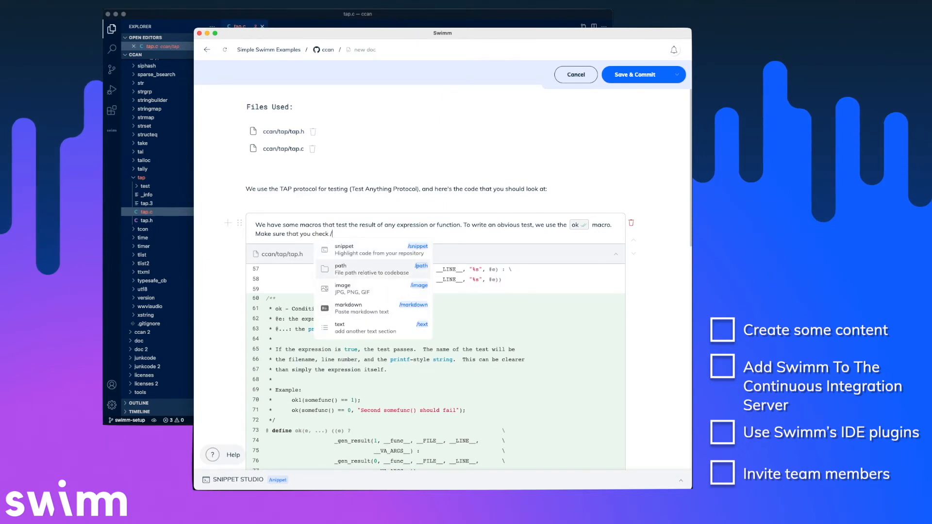
key("Down")
Insert a linked ccan/tap/tap.h path reference and finish the 'additional macros that you can use' sentence.
key("Return")
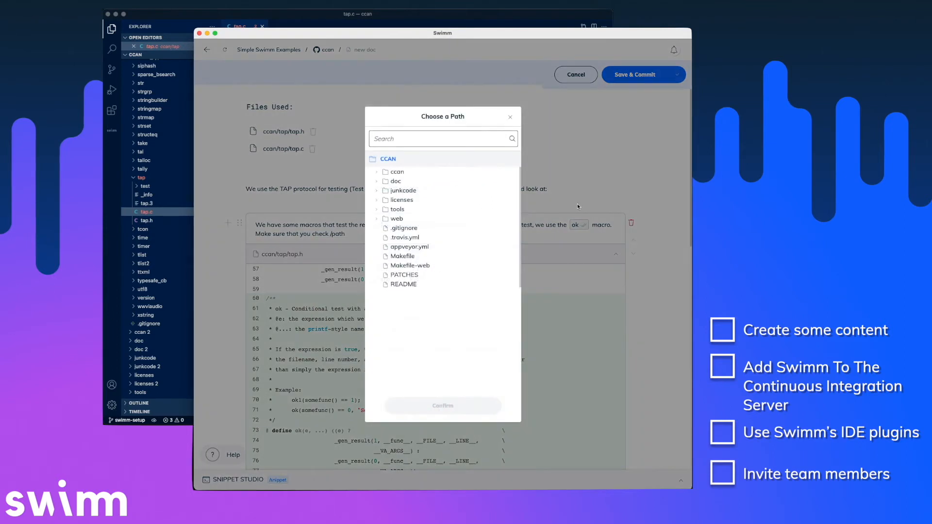
left_click(377, 175)
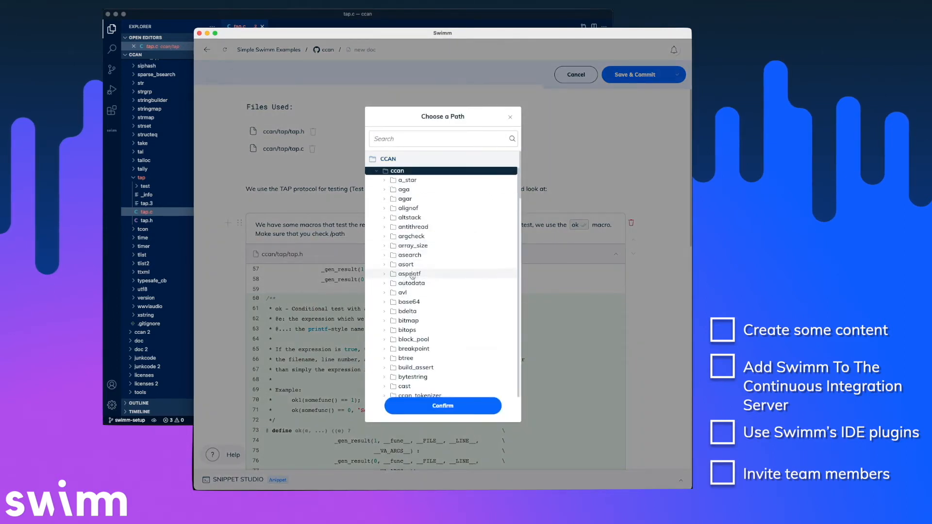
scroll(416, 278, "down", 5)
scroll(416, 278, "down", 15)
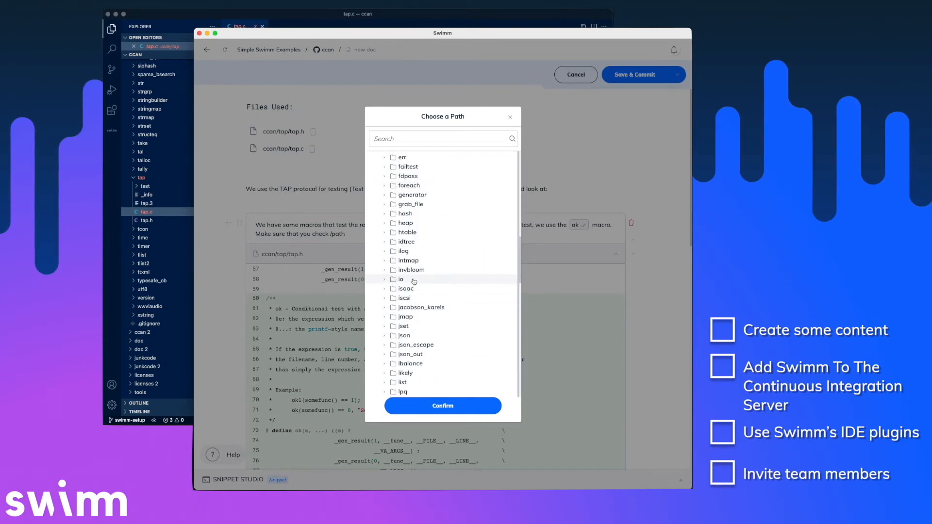
scroll(416, 292, "down", 8)
scroll(415, 298, "down", 10)
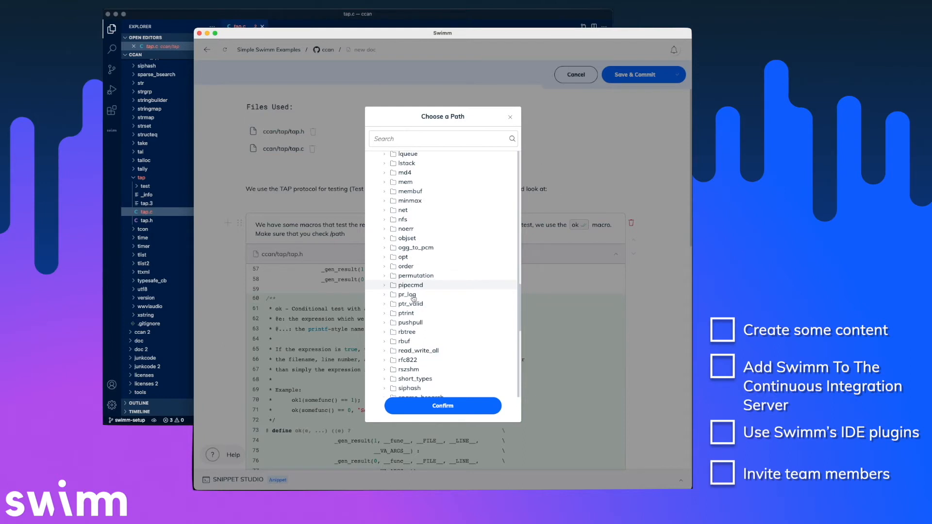
scroll(413, 301, "down", 2)
left_click(408, 363)
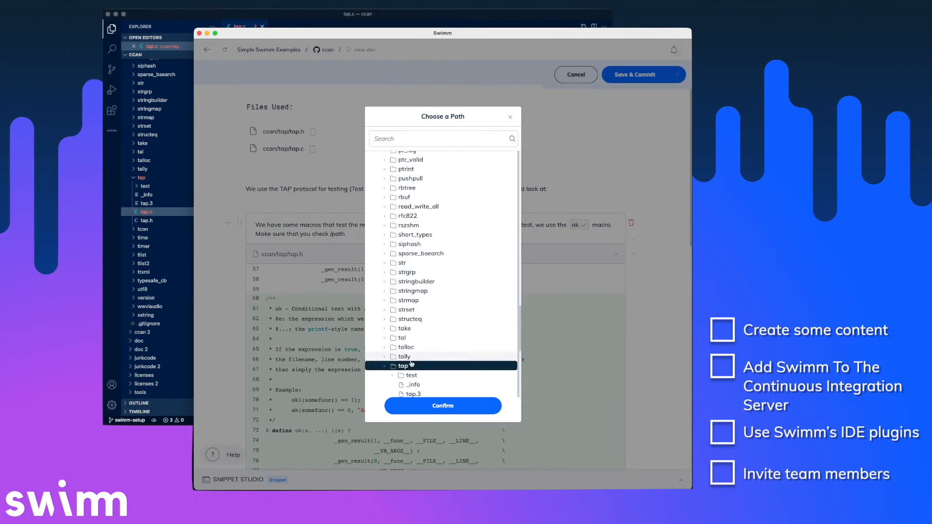
scroll(414, 364, "down", 2)
left_click(413, 368)
left_click(443, 406)
type("f")
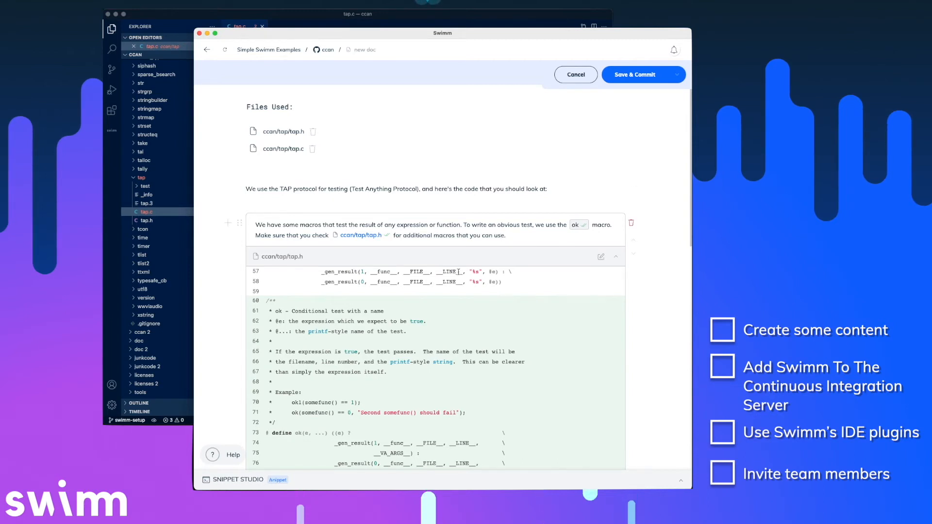
Commit the 'How Do Unit Tests Work?' doc using the prefilled commit message.
scroll(471, 299, "down", 2)
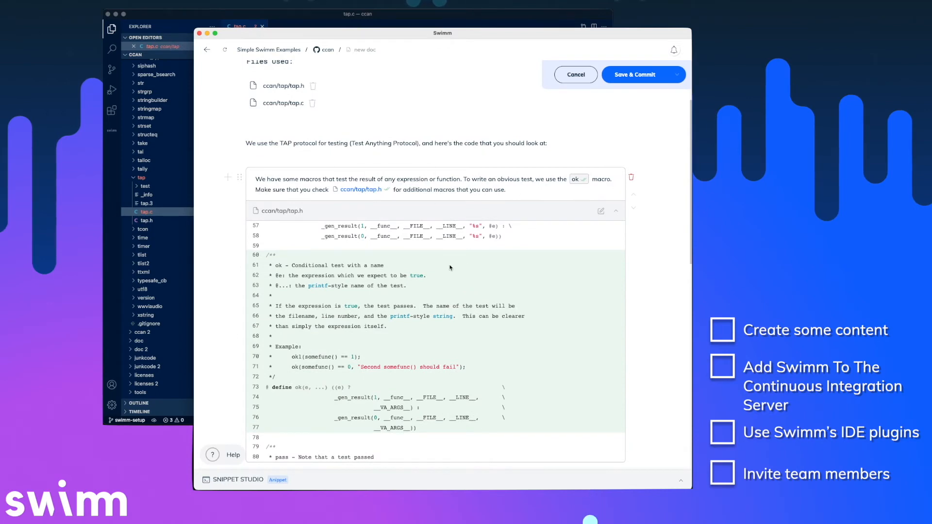
left_click(640, 78)
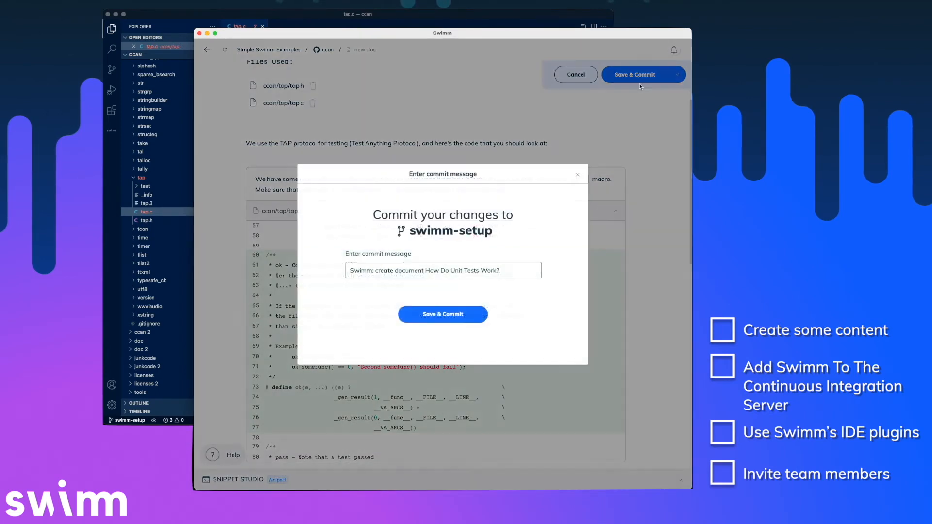
left_click(466, 315)
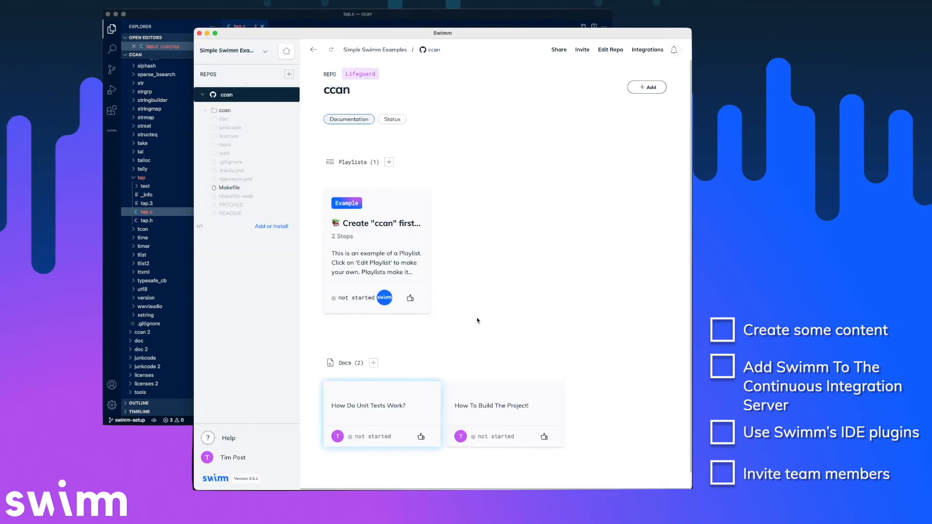
scroll(505, 309, "down", 1)
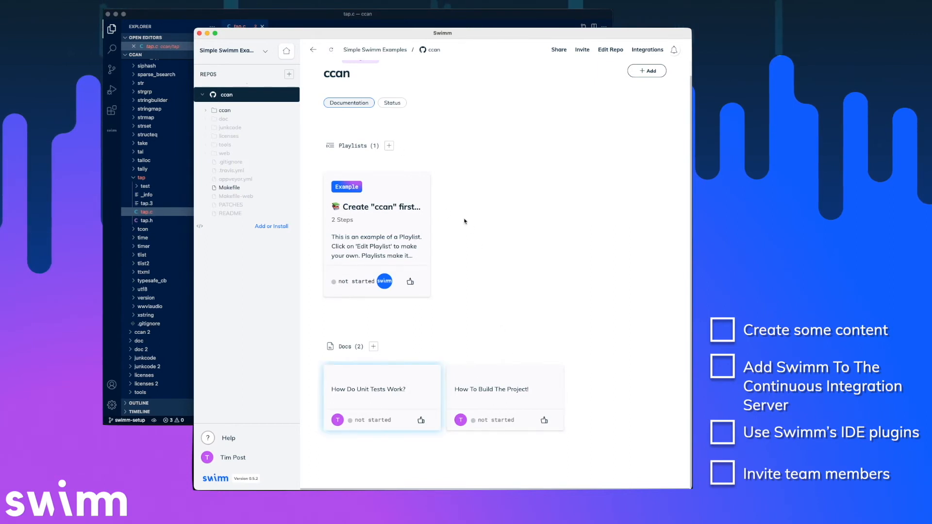
left_click(391, 147)
Name the playlist 'How To Get Started!' and describe it as a guide to local build setup and first unit test.
left_click(455, 104)
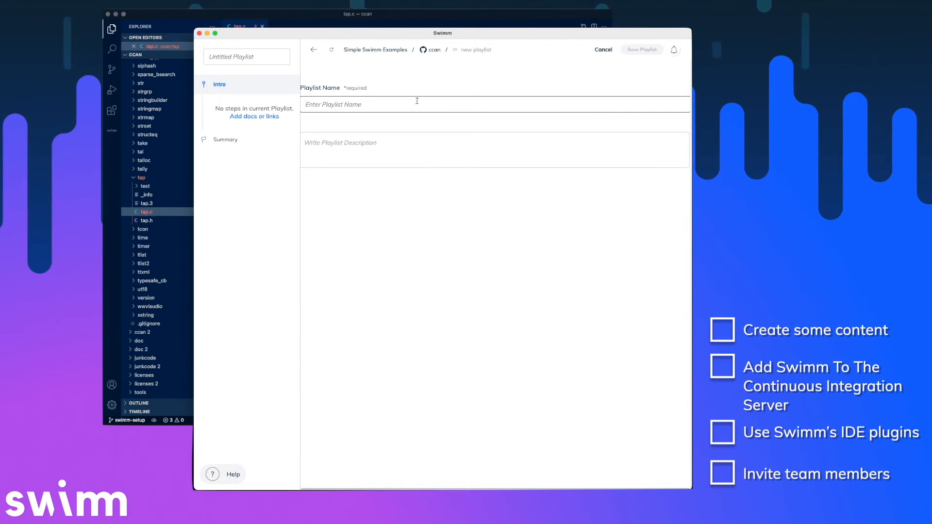
type("How To Get Started!")
key("Tab")
type("This plauy")
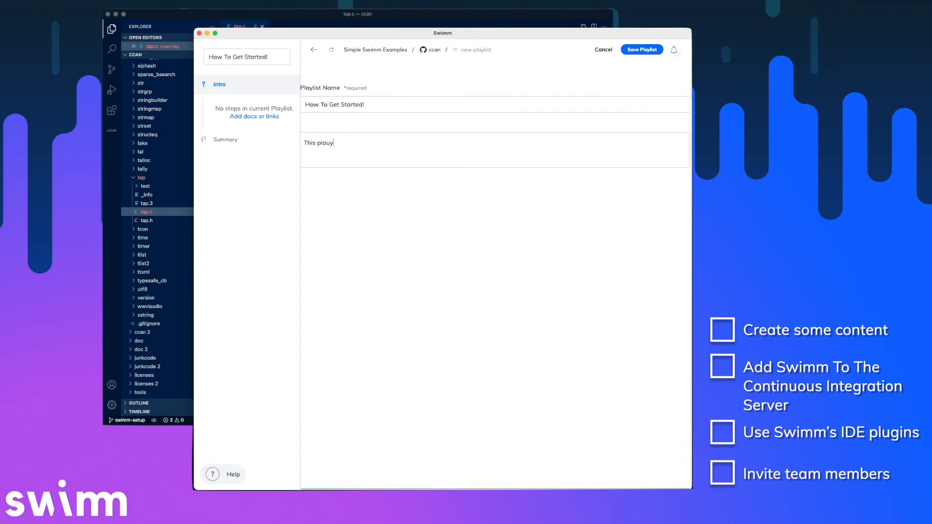
key("BackSpace")
key("BackSpace")
type("ylist will guide you through setting up your local build, and writing your first unit test.")
Add 'How To Build The Project!' and 'How Do Unit Tests Work?' as the playlist's two steps.
left_click(266, 118)
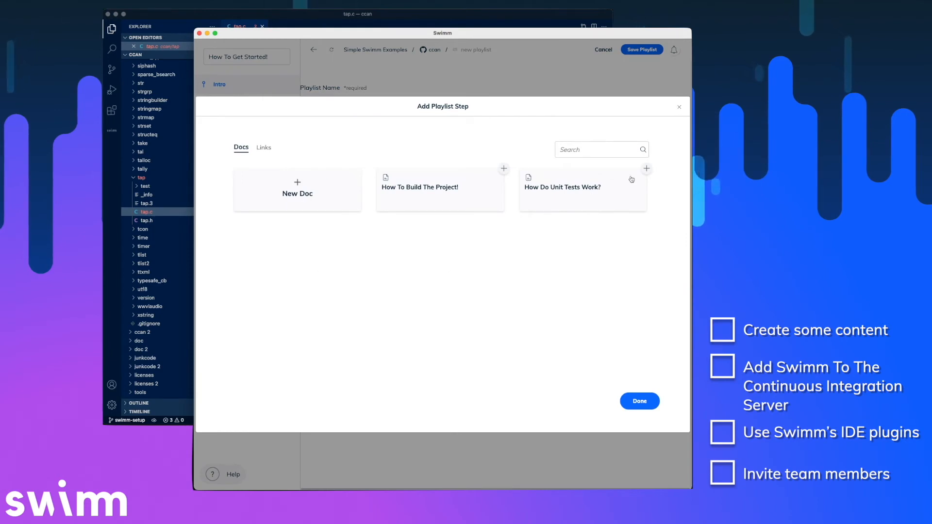
left_click(503, 168)
left_click(647, 168)
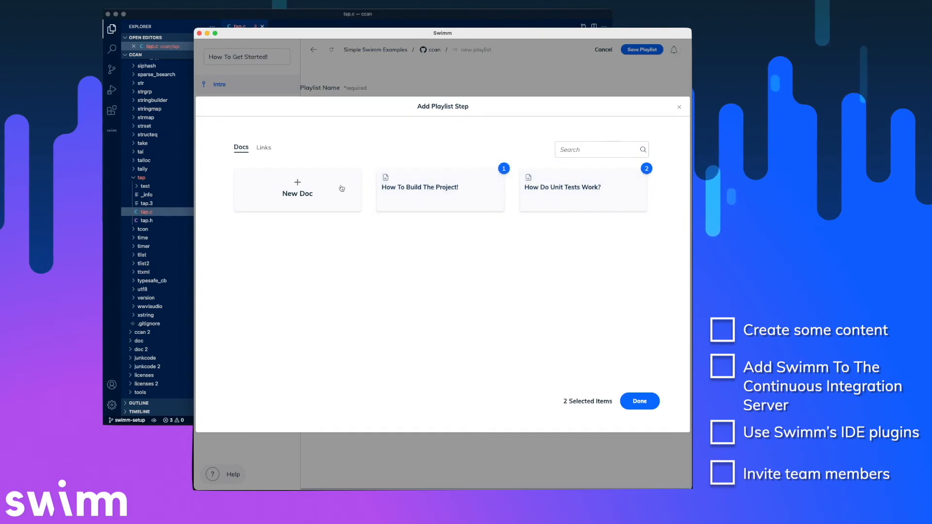
left_click(264, 148)
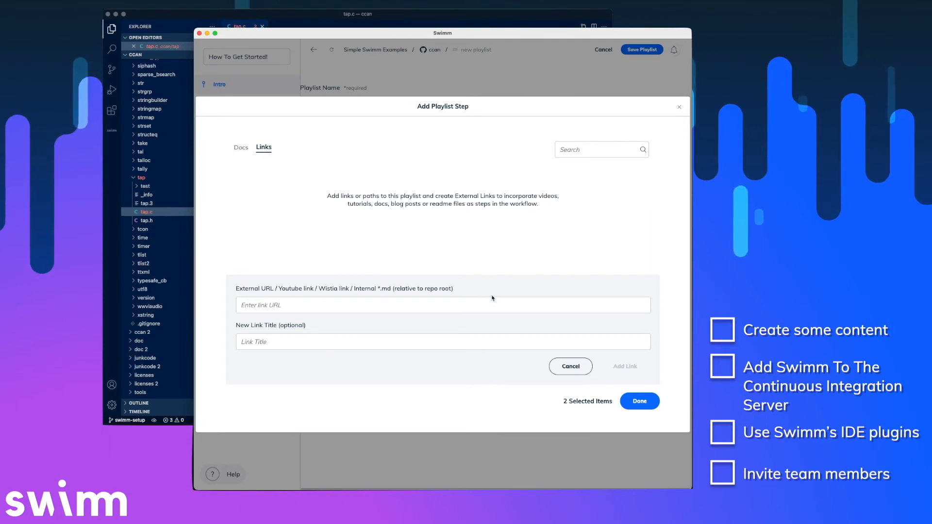
left_click(241, 149)
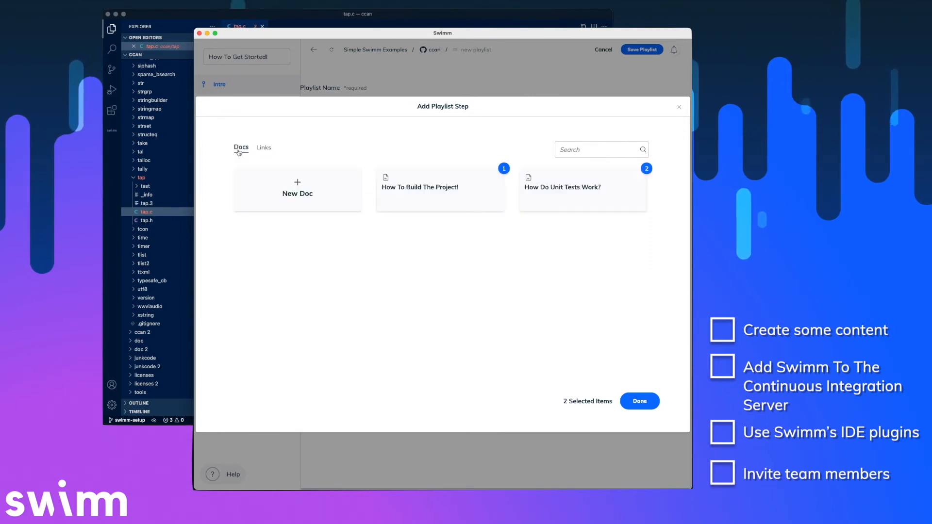
left_click(650, 401)
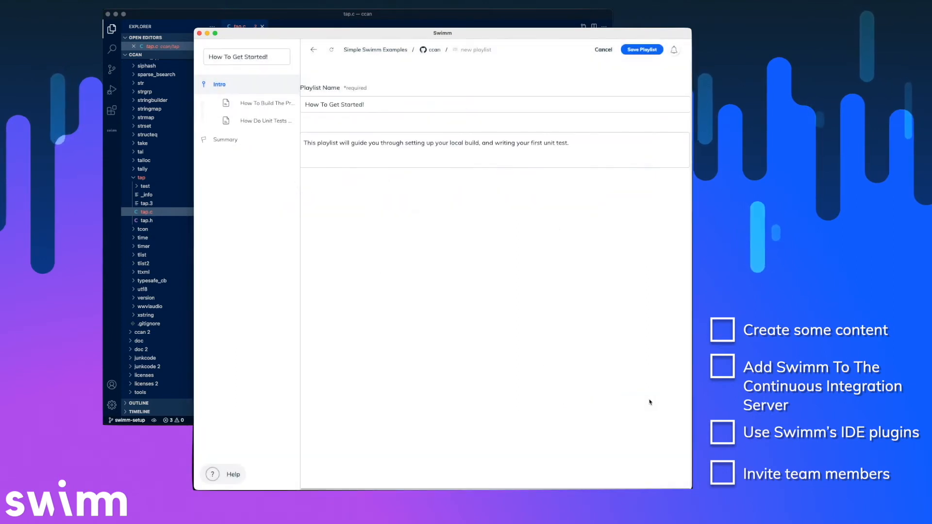
Save the 'How To Get Started!' playlist and go to the ccan/Makefile page.
left_click(642, 50)
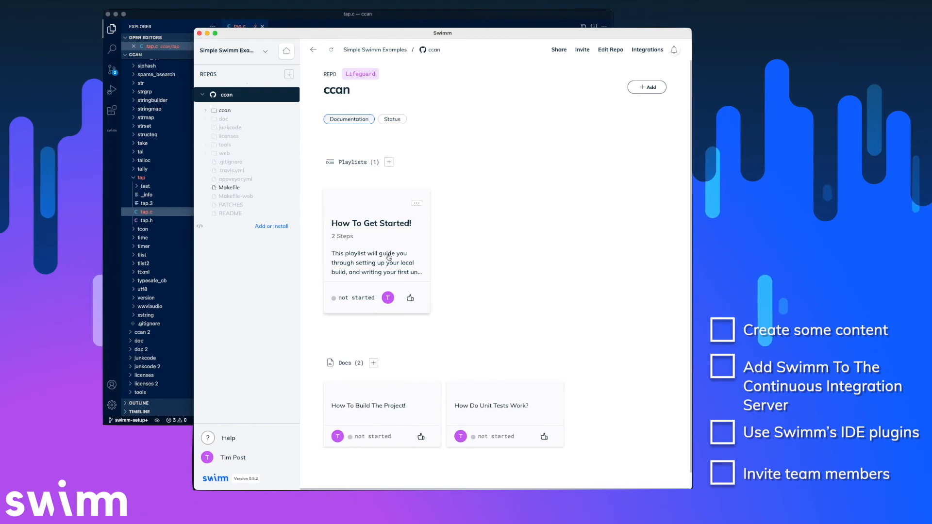
left_click(223, 189)
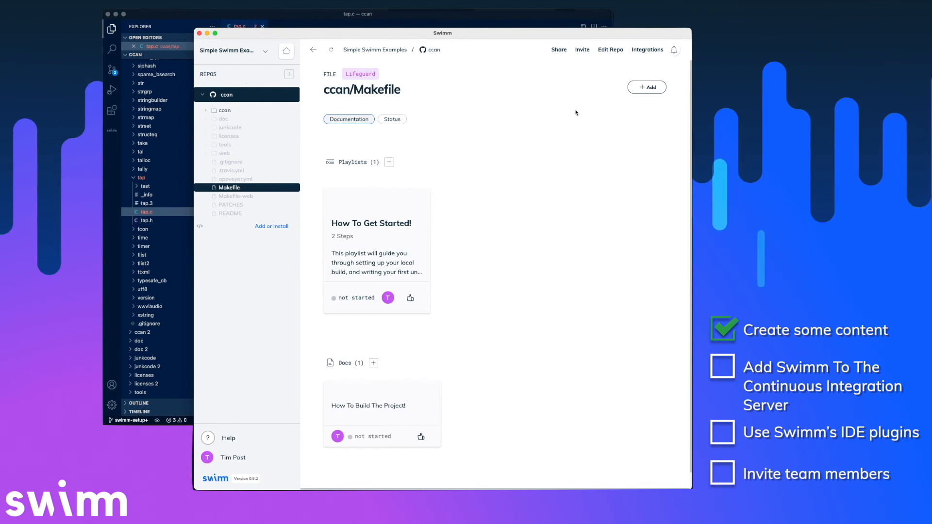
On the ccan Integrations page, review the Bitbucket Pipelines CI snippet and enable Exporting to Markdown.
left_click(649, 50)
scroll(588, 195, "down", 3)
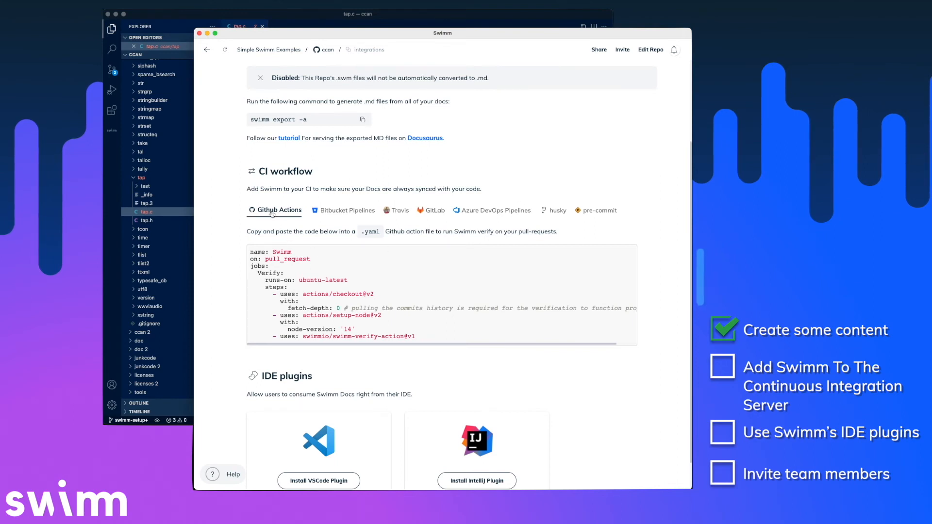
left_click(343, 211)
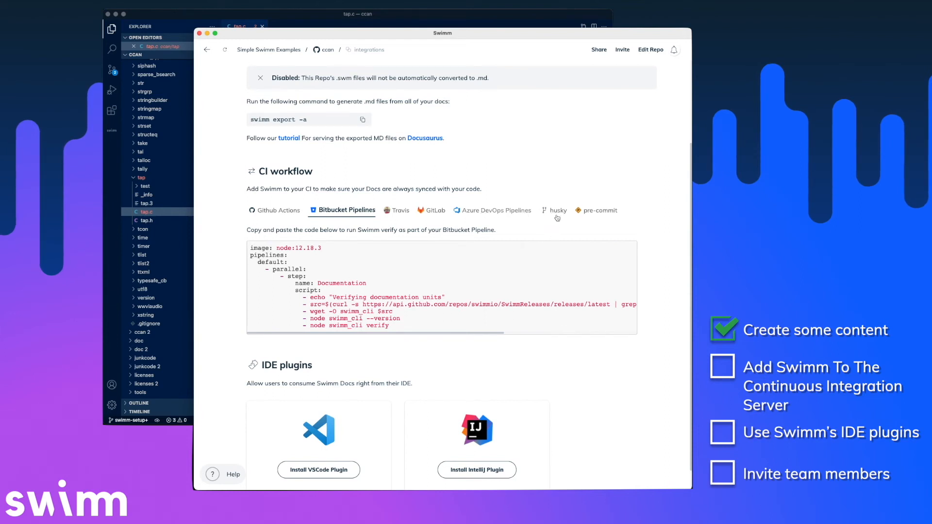
scroll(585, 204, "up", 3)
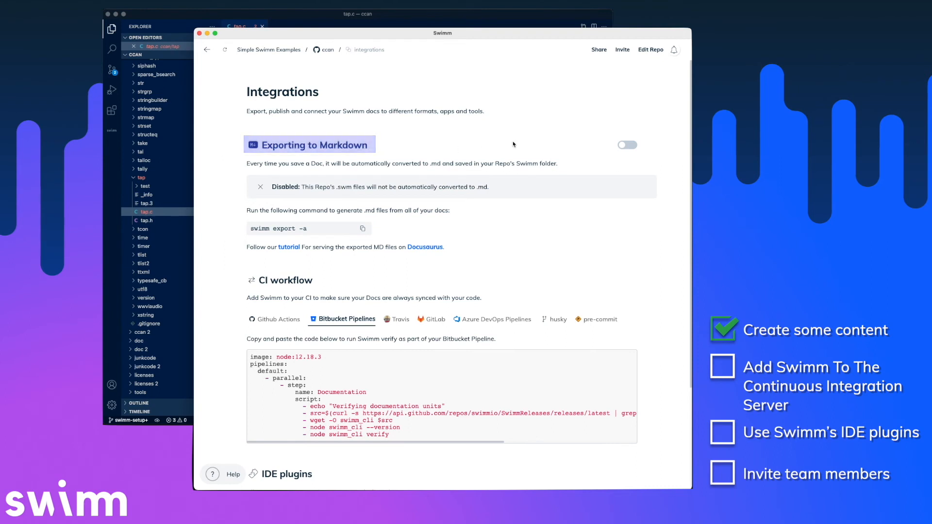
left_click(621, 146)
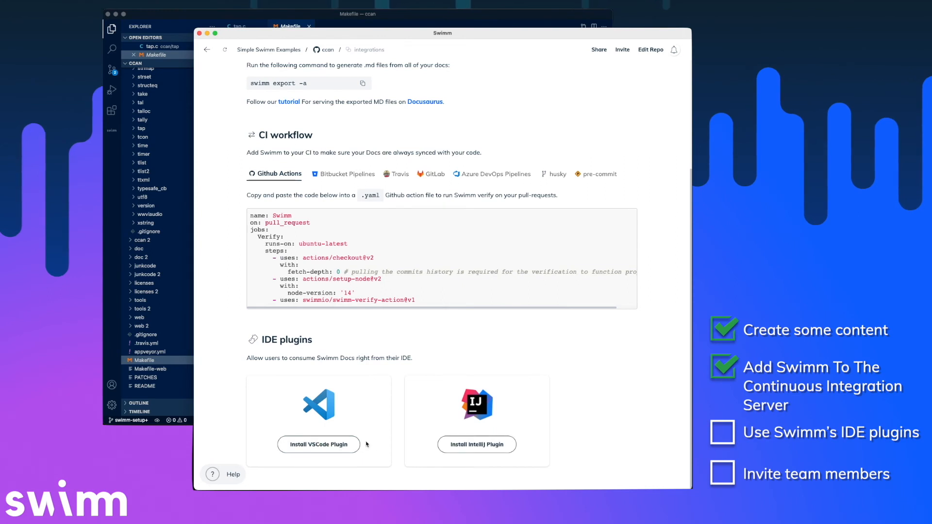
View the Swimm units in VS Code, check the ccan overview in Swimm, then open the Makefile.
left_click(180, 231)
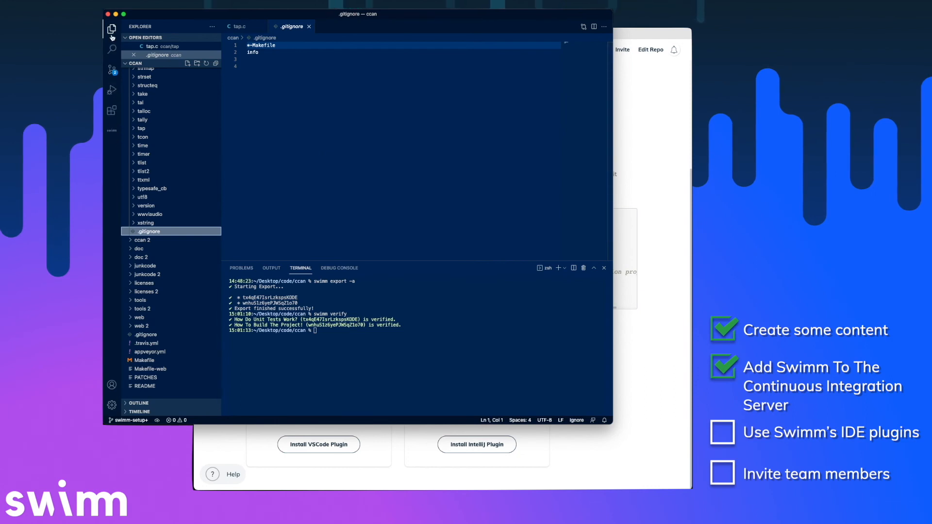
left_click(112, 132)
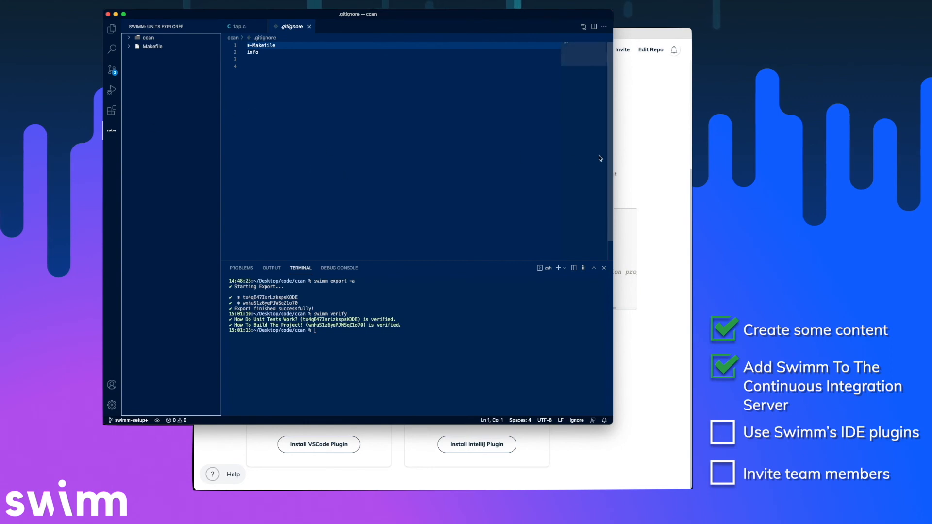
left_click(626, 155)
left_click(323, 50)
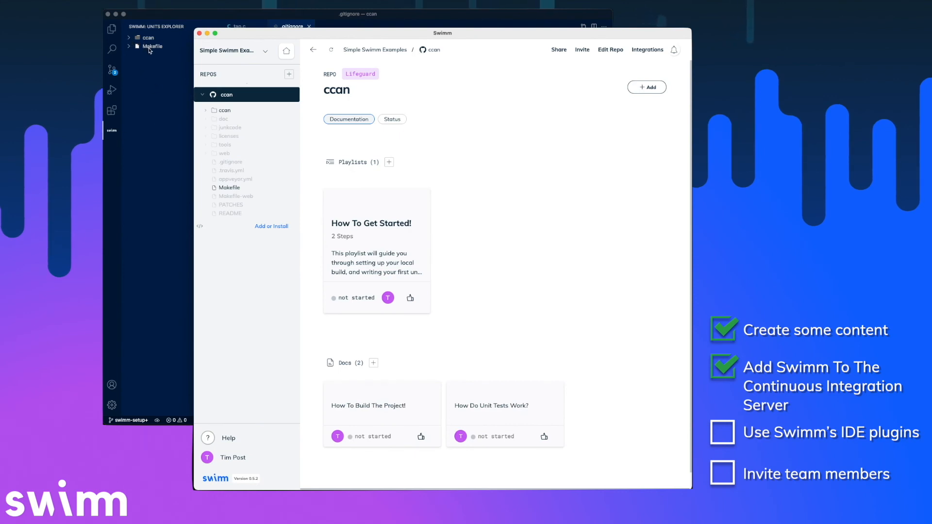
left_click(111, 35)
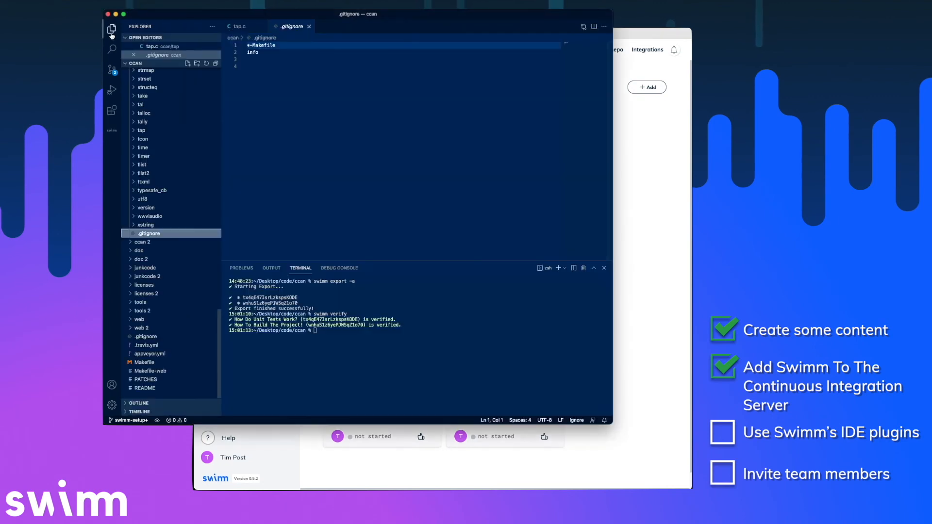
scroll(179, 199, "down", 1)
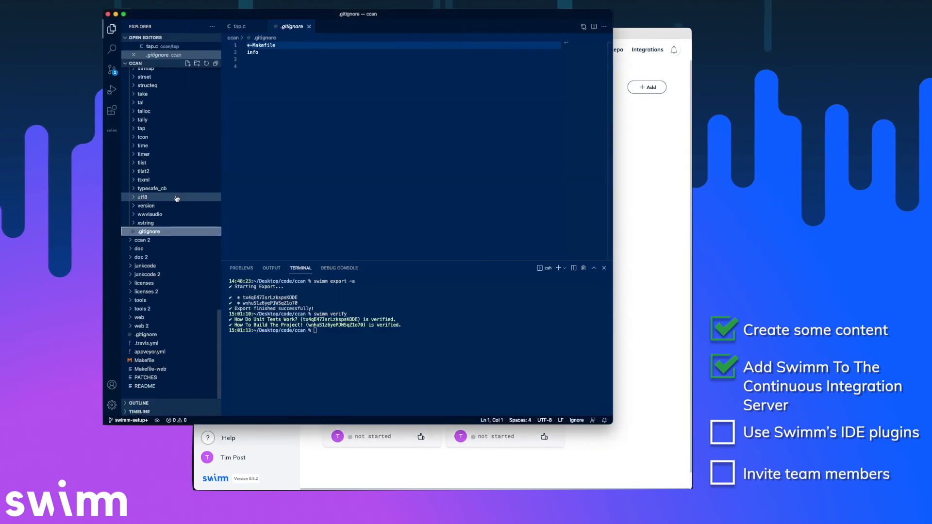
left_click(159, 362)
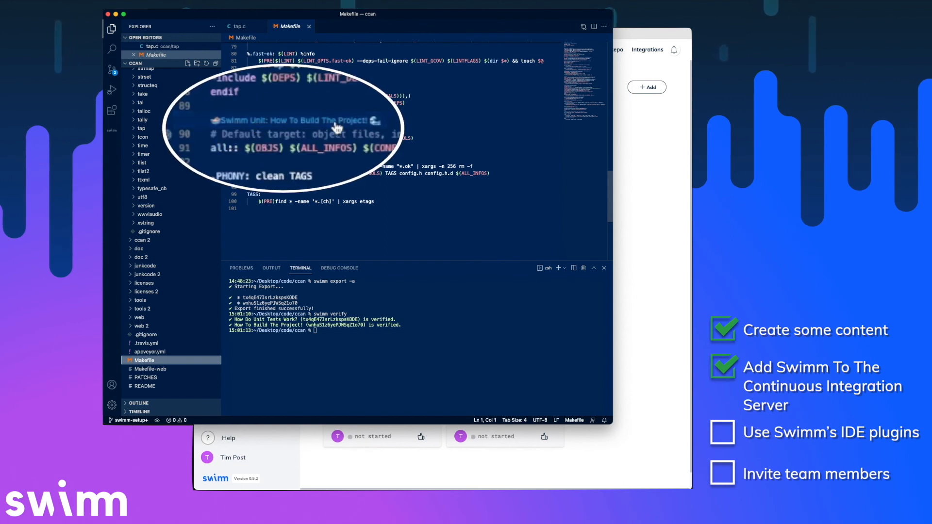
Read the 'How To Build The Project!' doc from the Makefile's Swimm codelens.
left_click(310, 125)
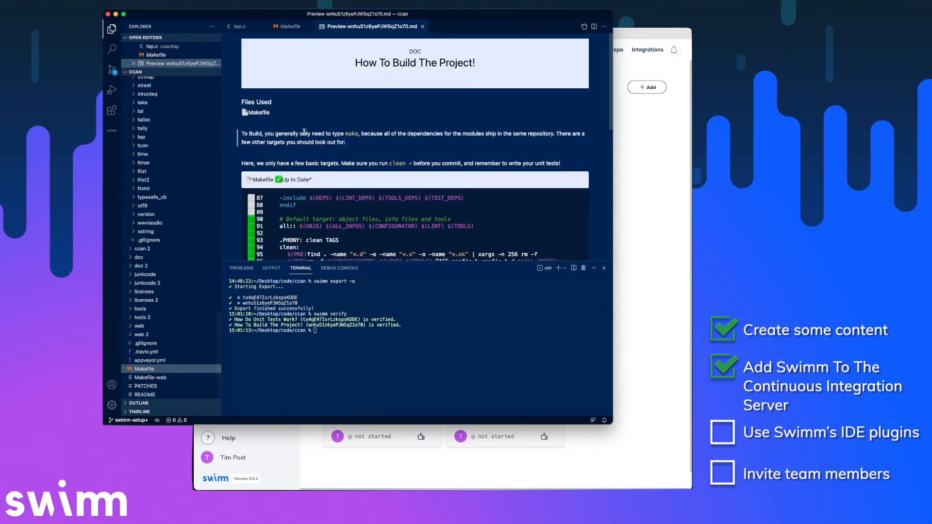
scroll(305, 131, "down", 3)
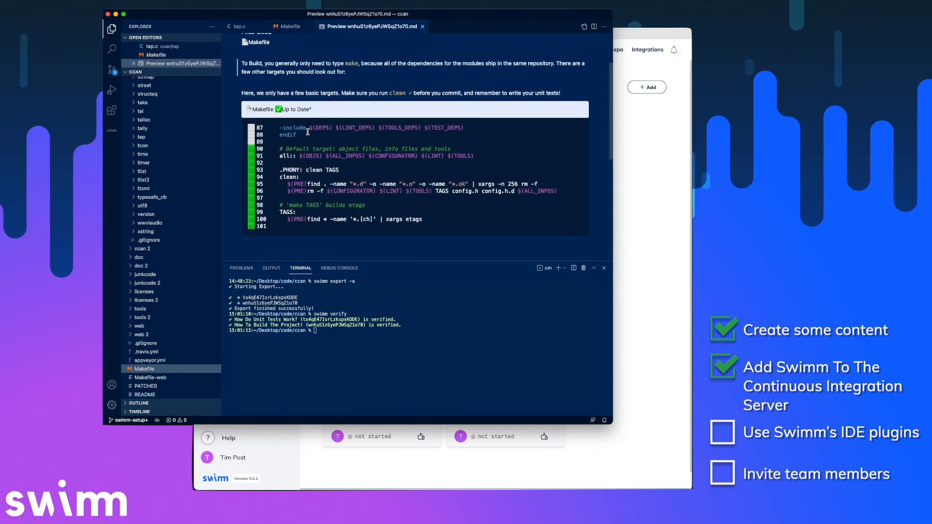
scroll(308, 132, "down", 2)
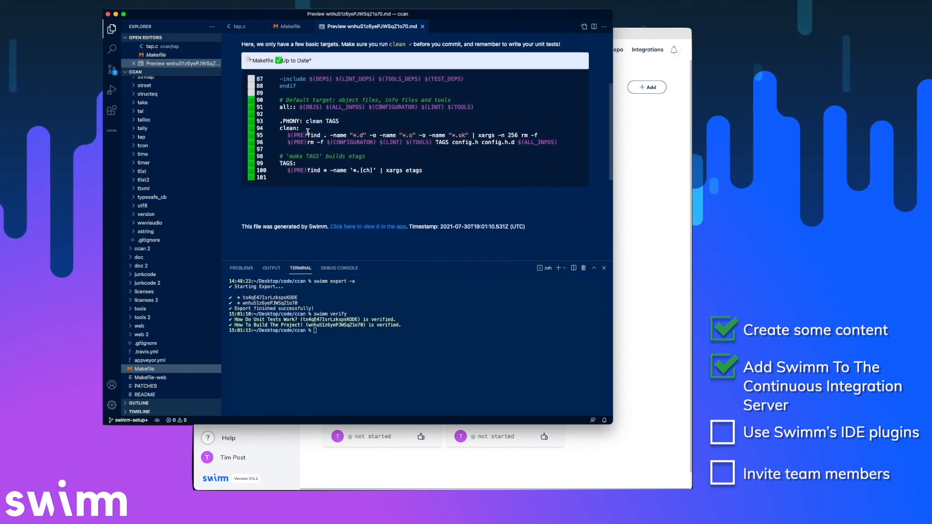
scroll(307, 131, "up", 2)
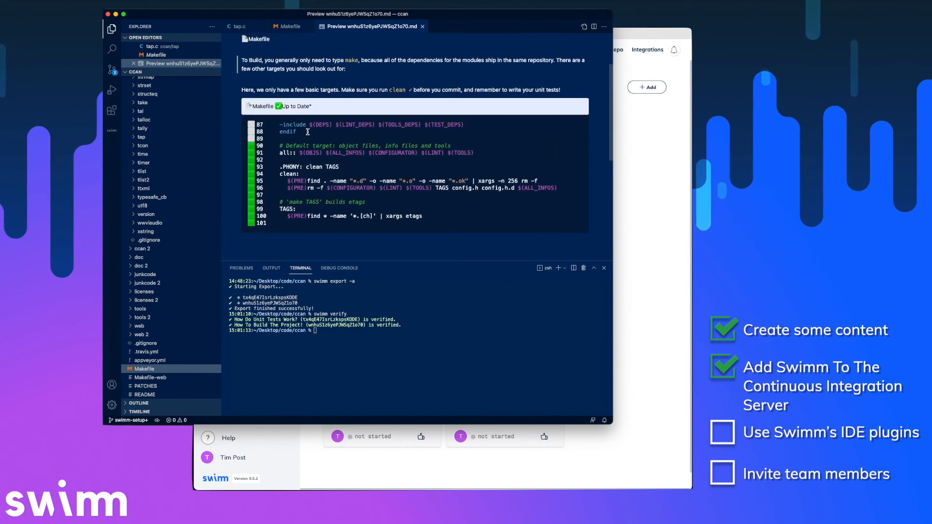
scroll(308, 131, "up", 3)
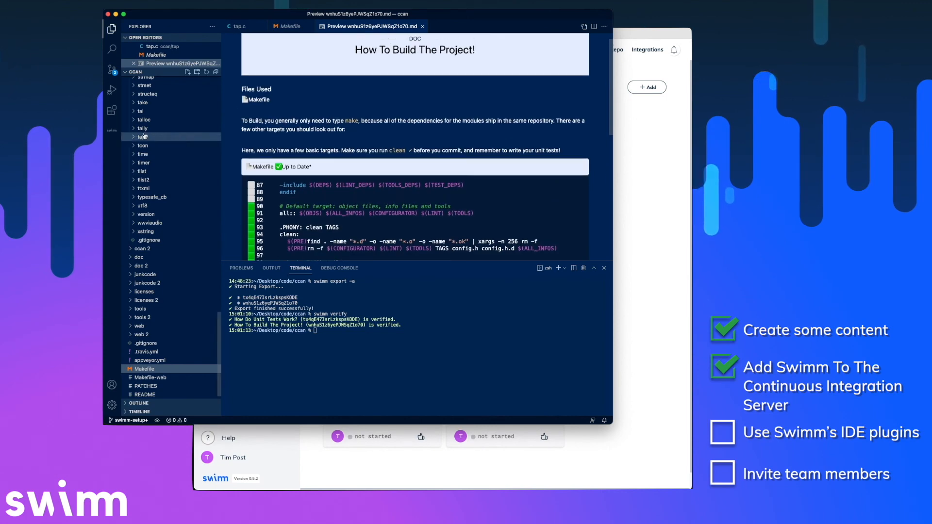
scroll(148, 136, "up", 10)
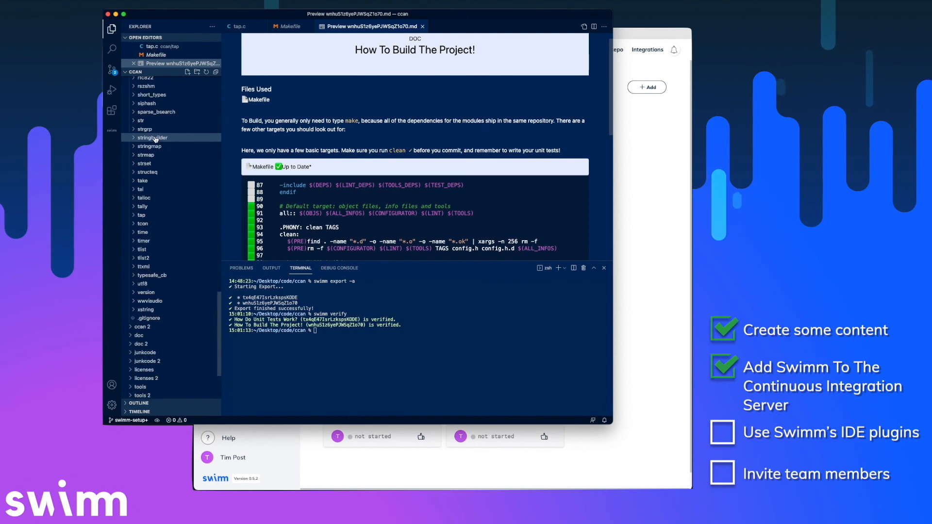
scroll(155, 146, "down", 5)
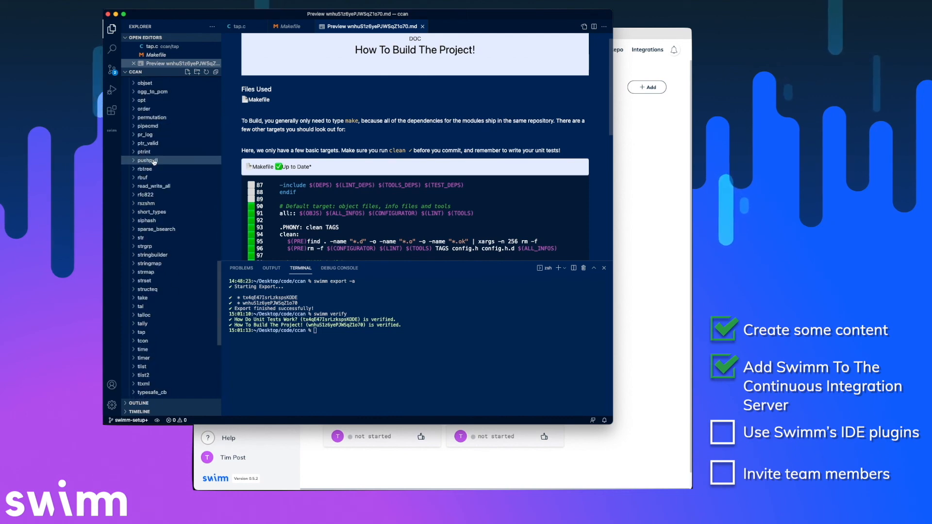
Open tap/tap.c, read its 'How Do Unit Tests Work?' doc, and close the preview.
left_click(145, 254)
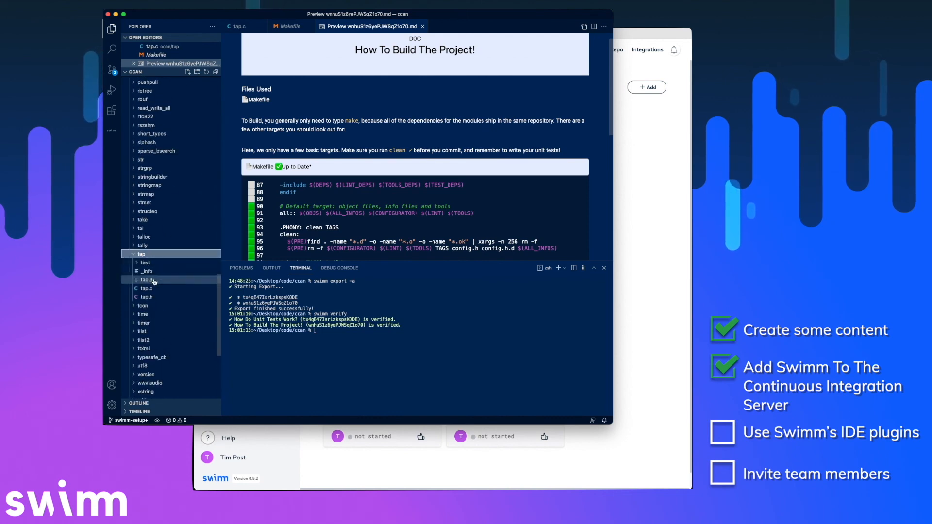
left_click(153, 289)
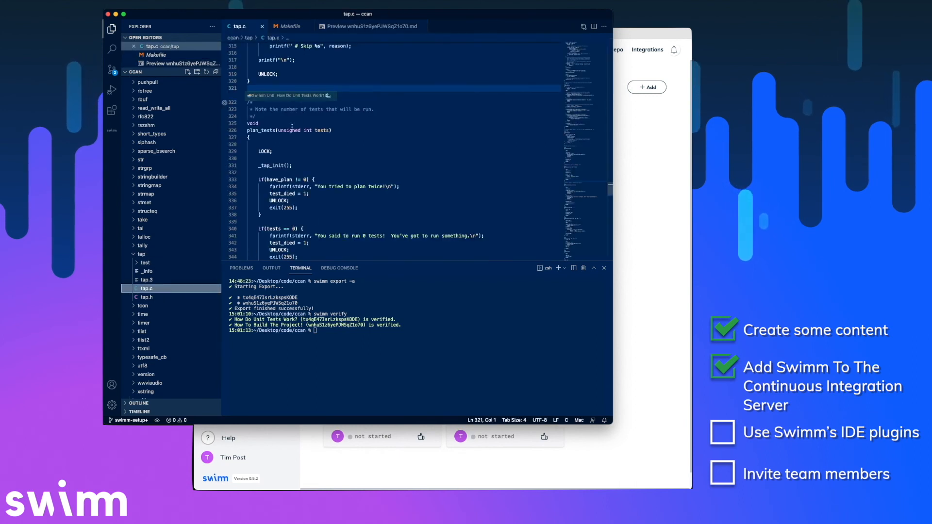
left_click(308, 95)
scroll(370, 175, "down", 10)
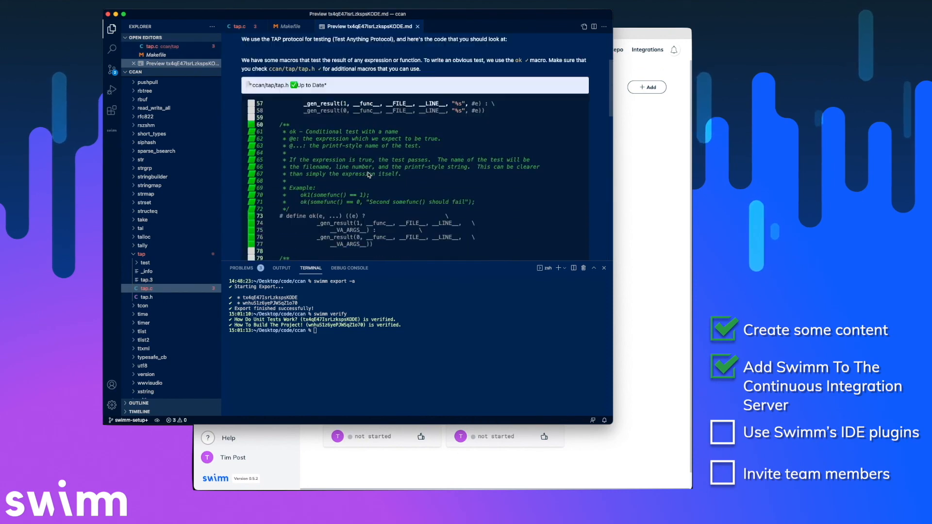
scroll(369, 175, "up", 15)
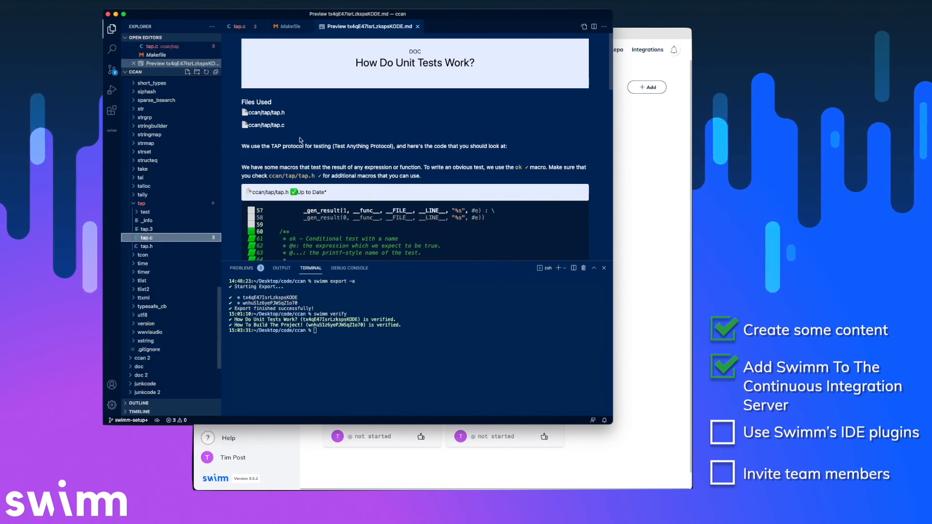
scroll(291, 203, "down", 1)
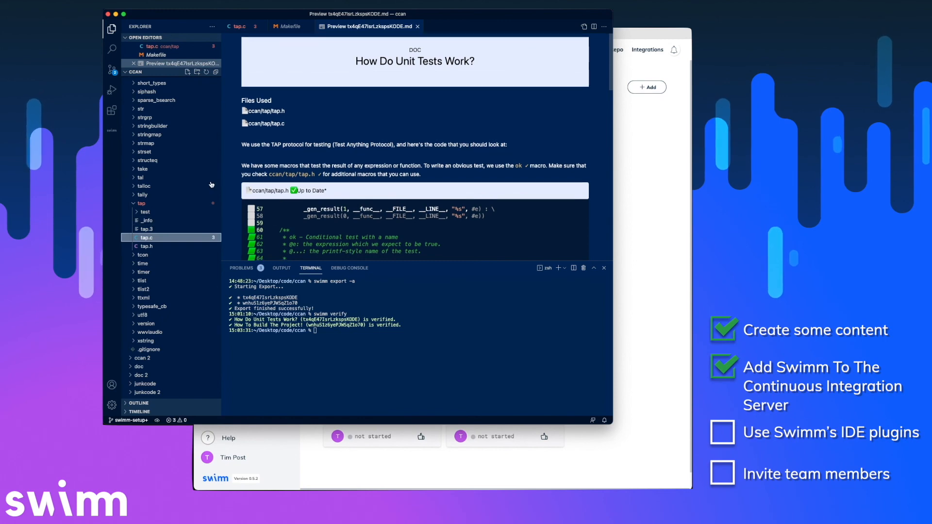
left_click(418, 26)
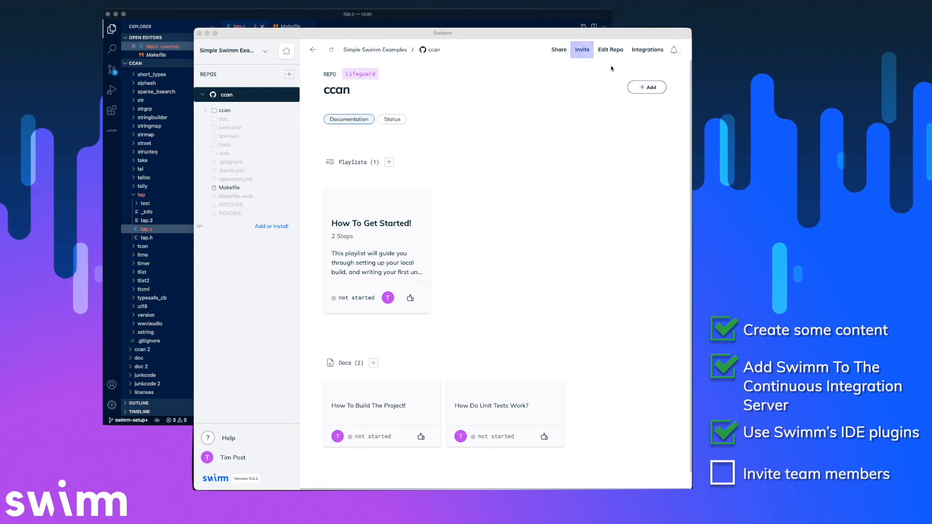
Invite two teammates by entering their e-mail addresses separated by a semicolon, then close the dialog.
left_click(583, 50)
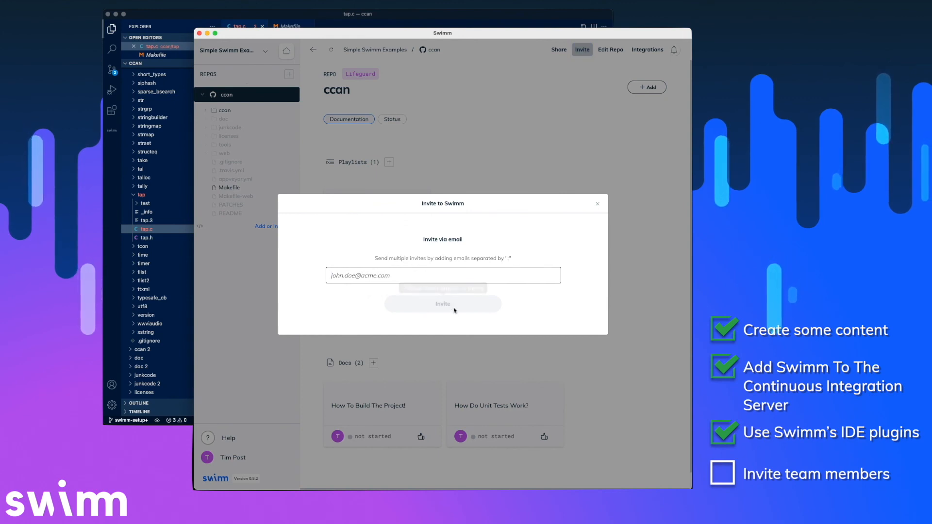
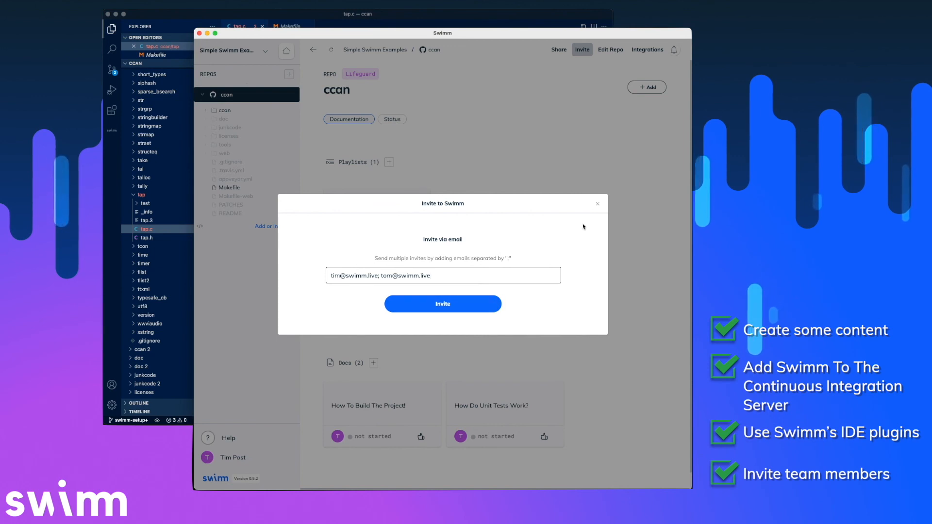
left_click(598, 204)
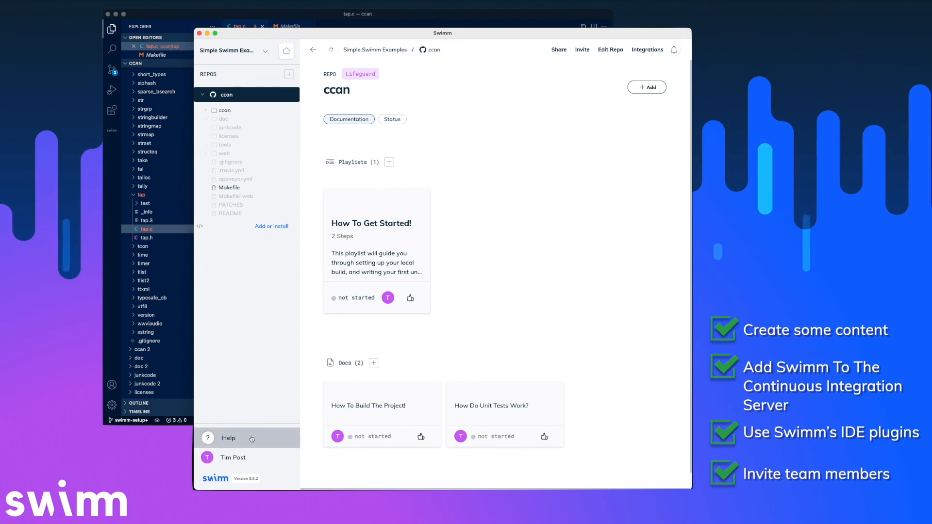
left_click(224, 440)
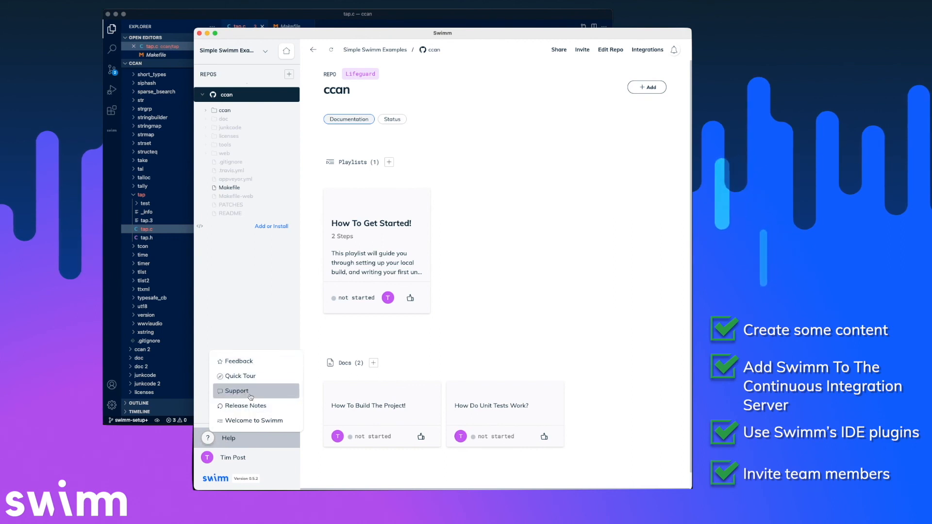
left_click(230, 440)
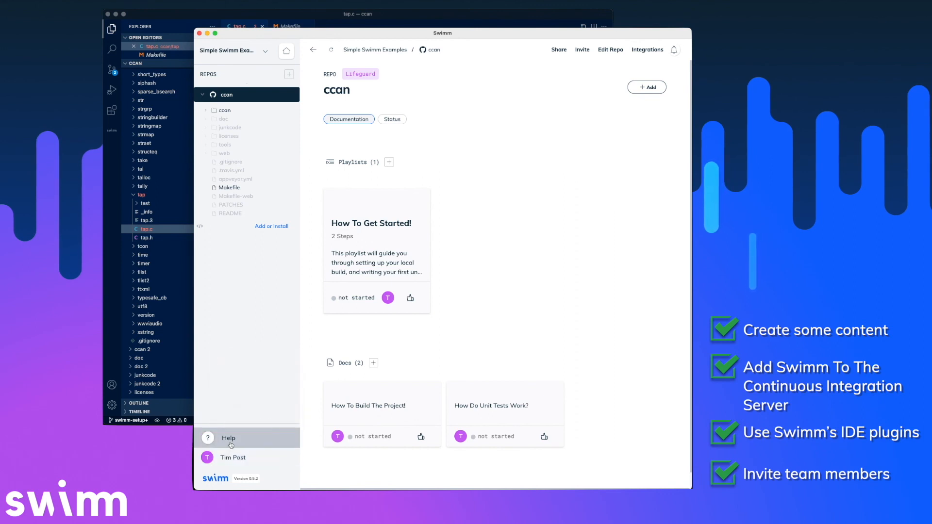